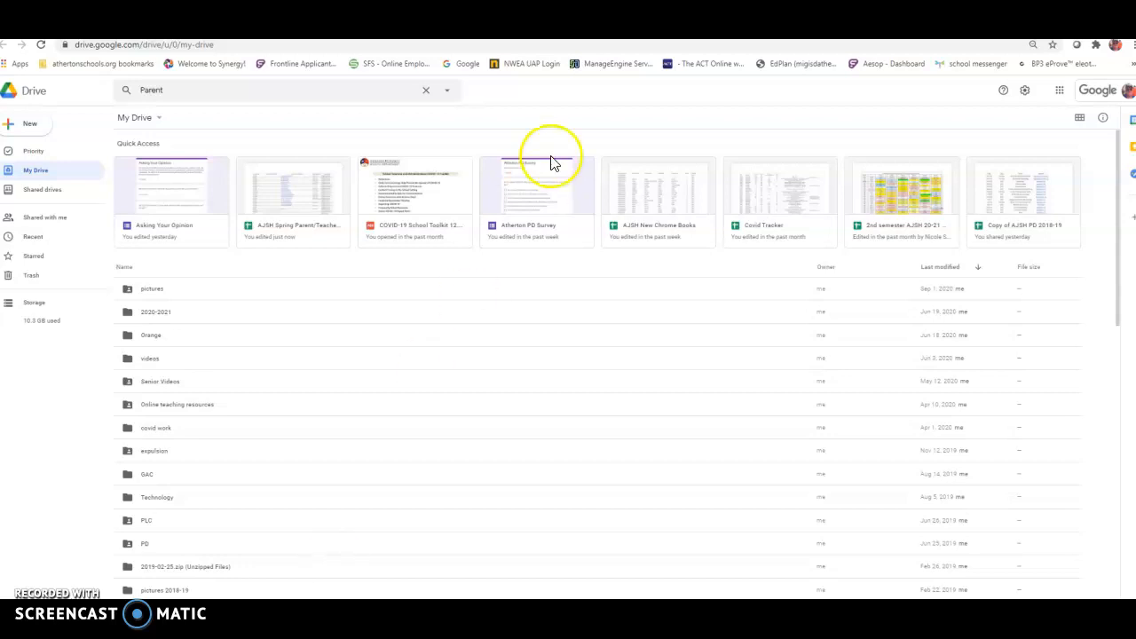
Step: Switch to Google Calendar, show the week of April 5, 2021, and delete Monday's PT conferences event
click(499, 27)
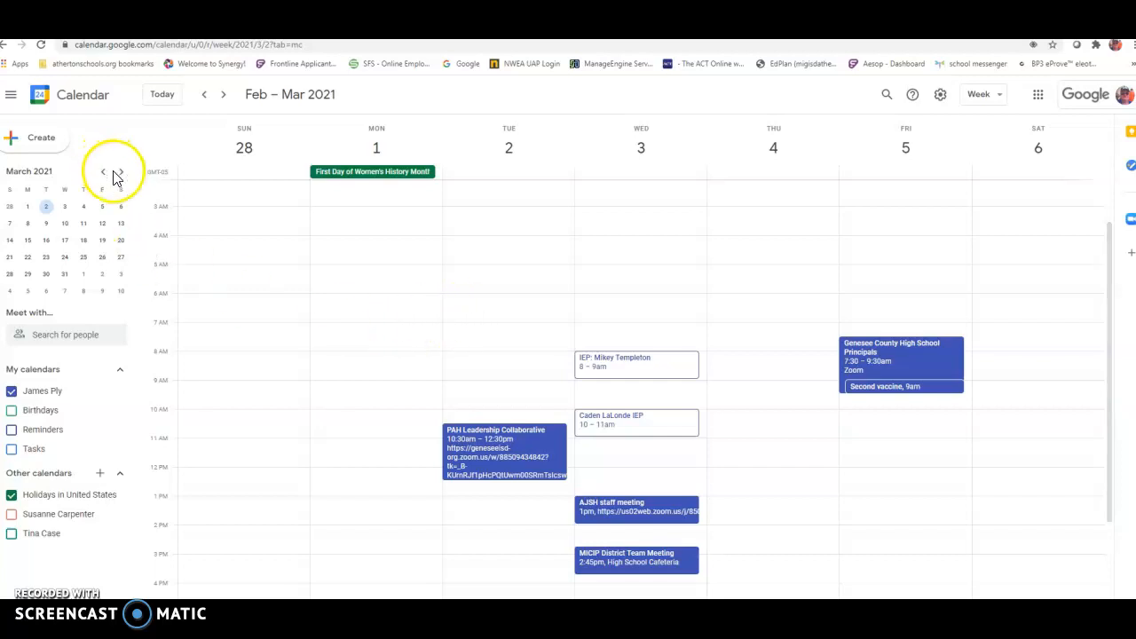
click(28, 290)
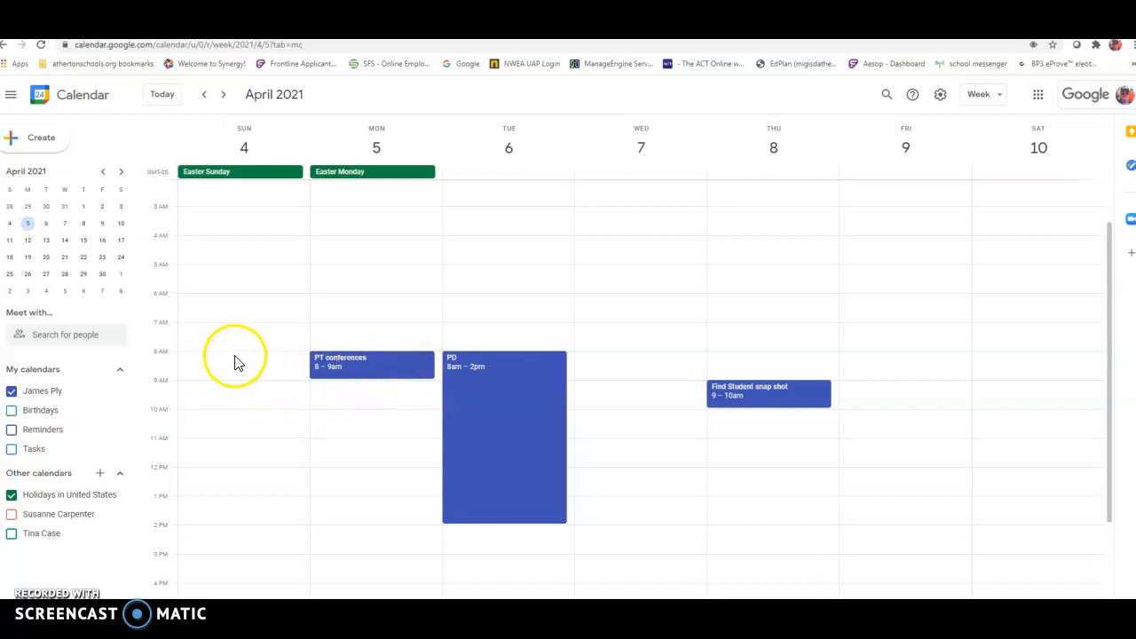
right_click(346, 371)
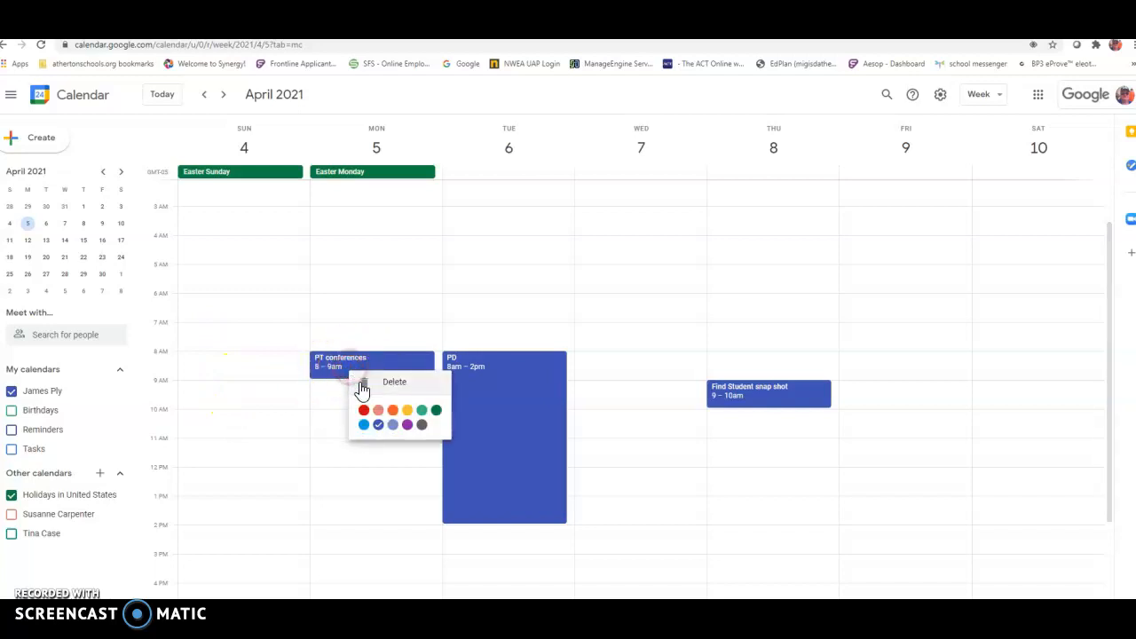
click(364, 386)
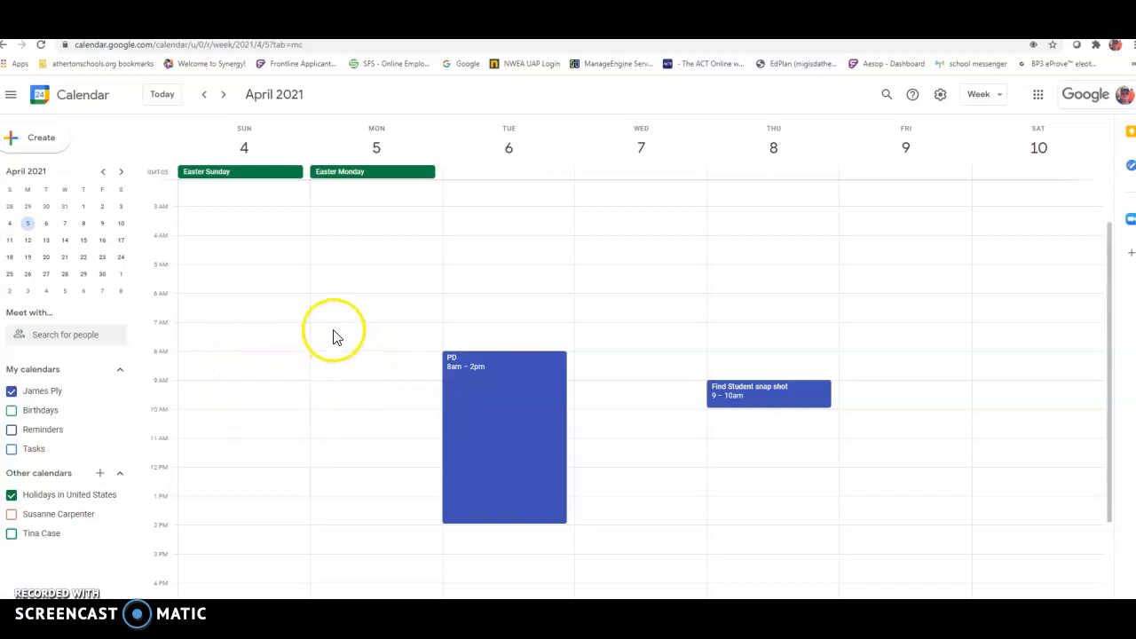
scroll(336, 337, down, 3)
scroll(341, 342, up, 4)
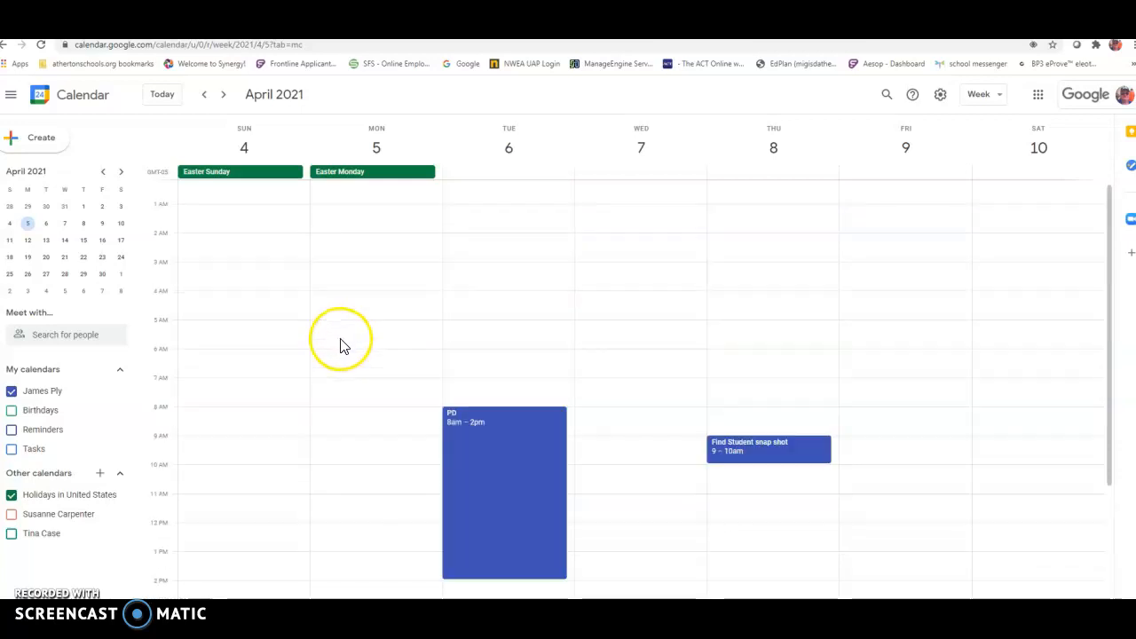
scroll(343, 347, down, 3)
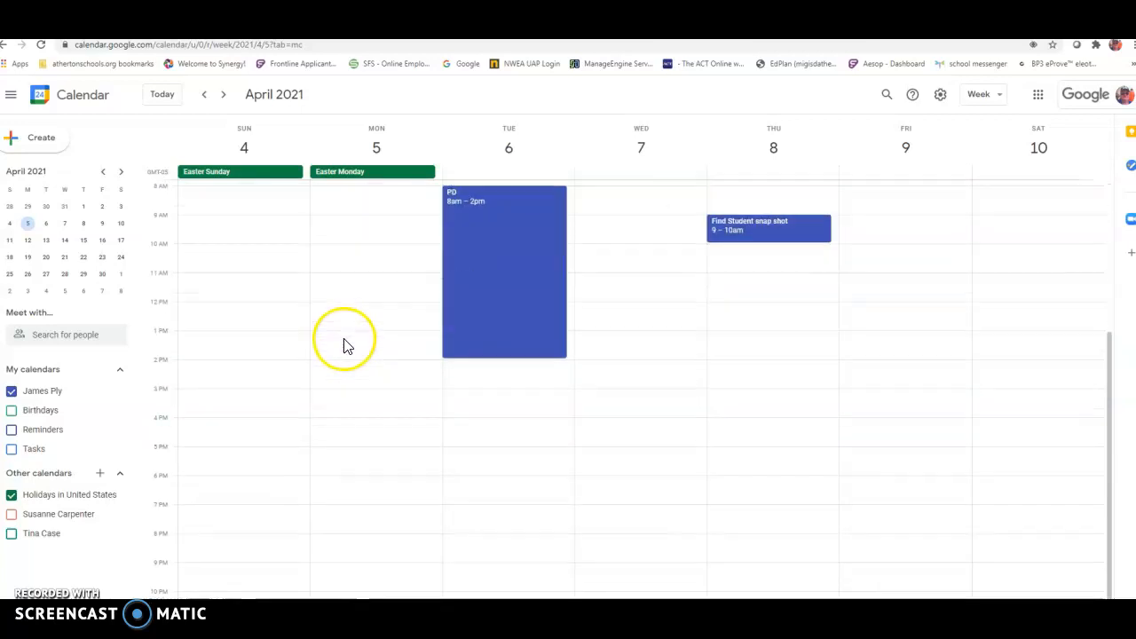
scroll(346, 346, up, 3)
scroll(346, 346, down, 2)
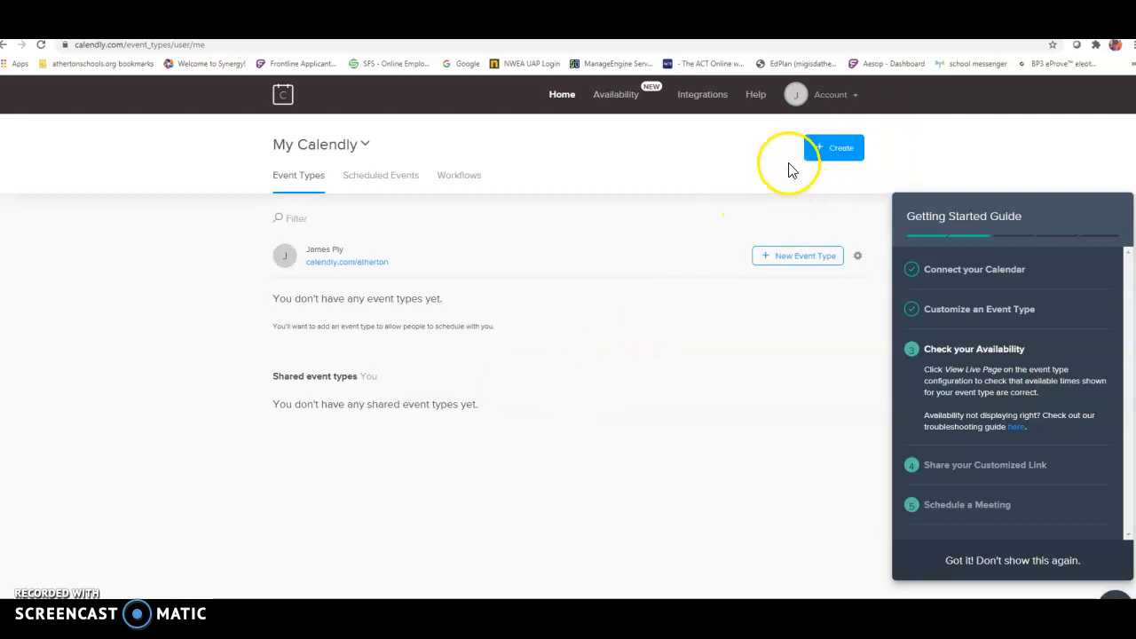
Step: Start a new One-on-One event type in Calendly
click(840, 155)
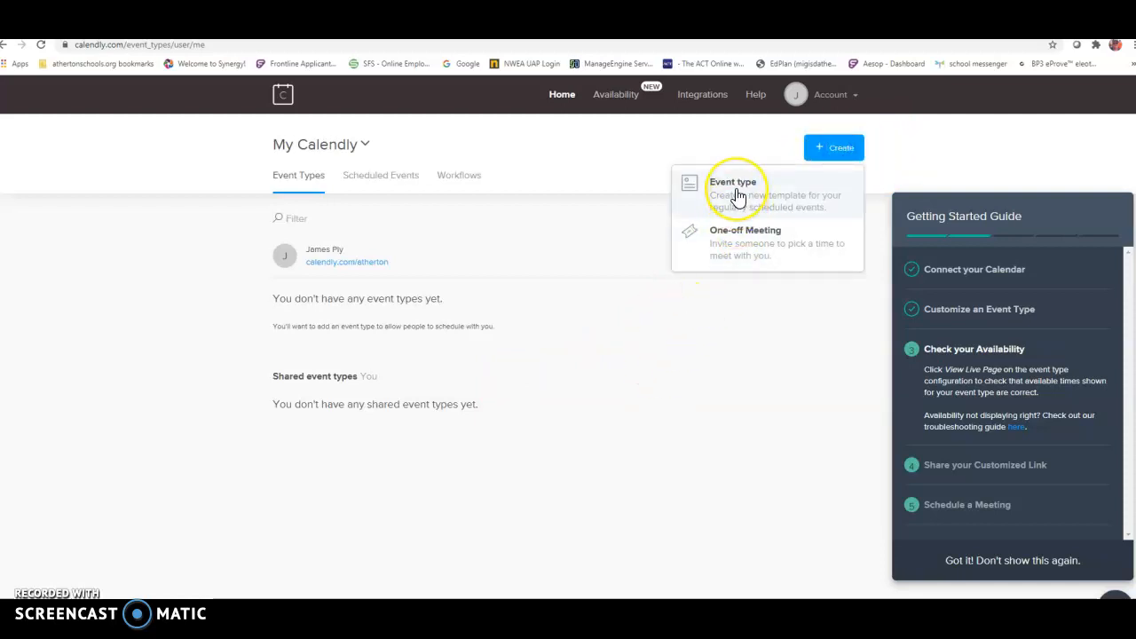
click(737, 194)
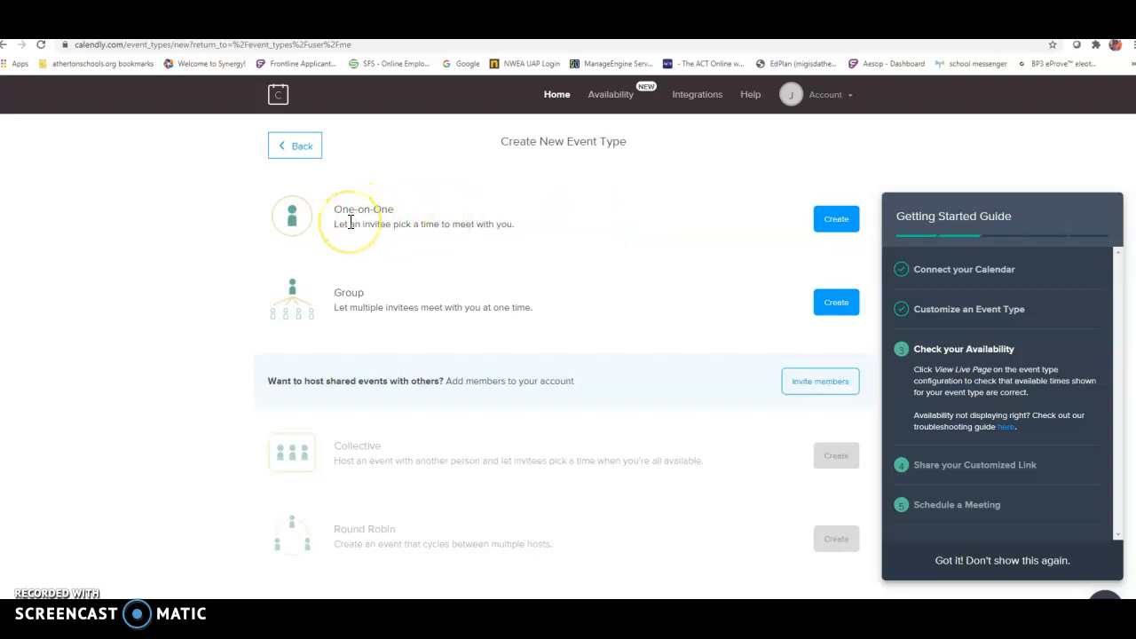
click(836, 221)
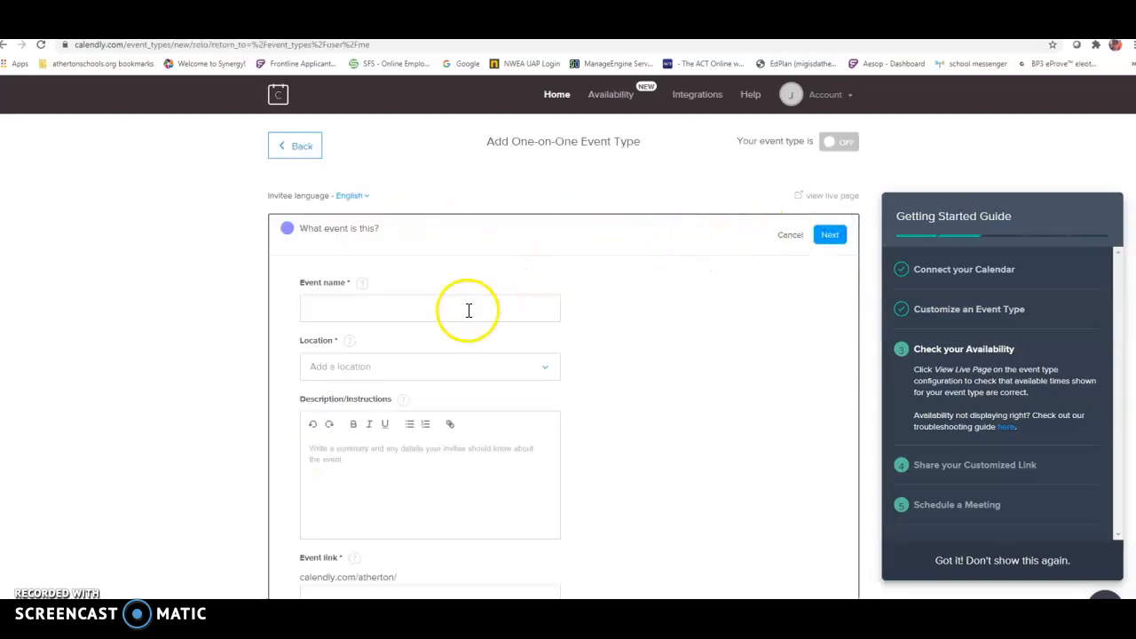
Step: Name the event with the host's title and name followed by "Conf", and set its location to Zoom
click(466, 311)
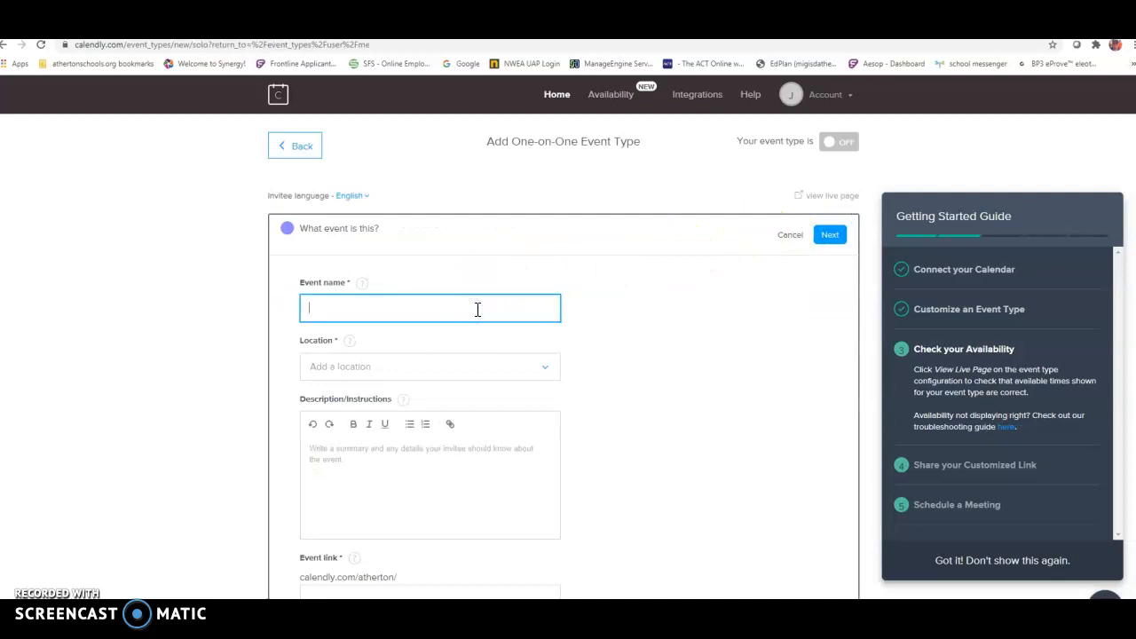
text(Mr. Ply's Conf)
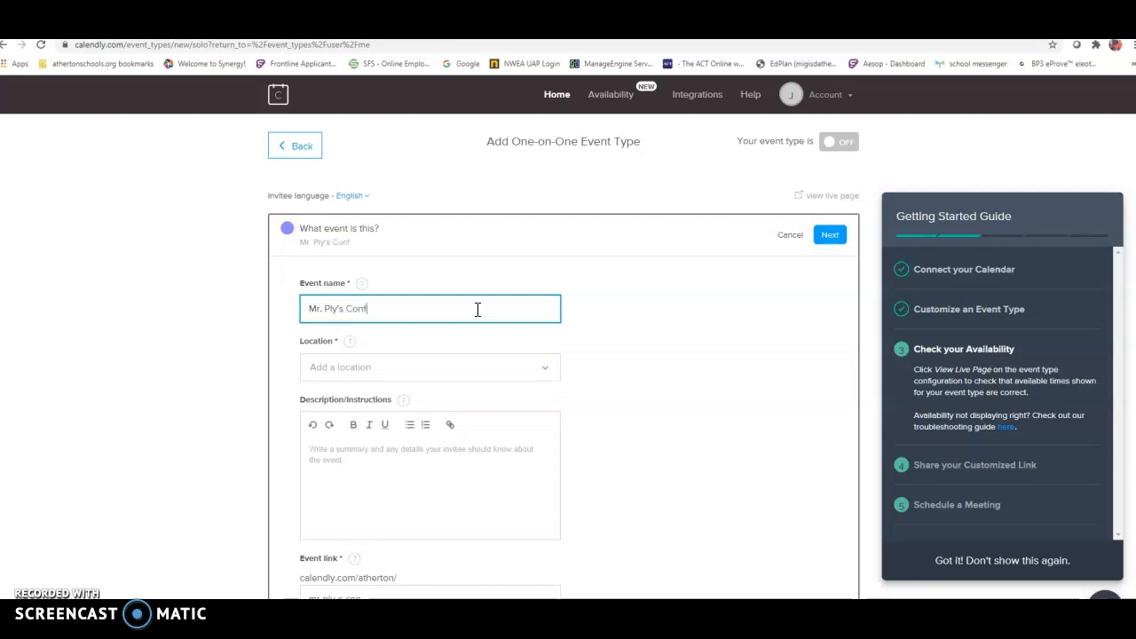
click(405, 369)
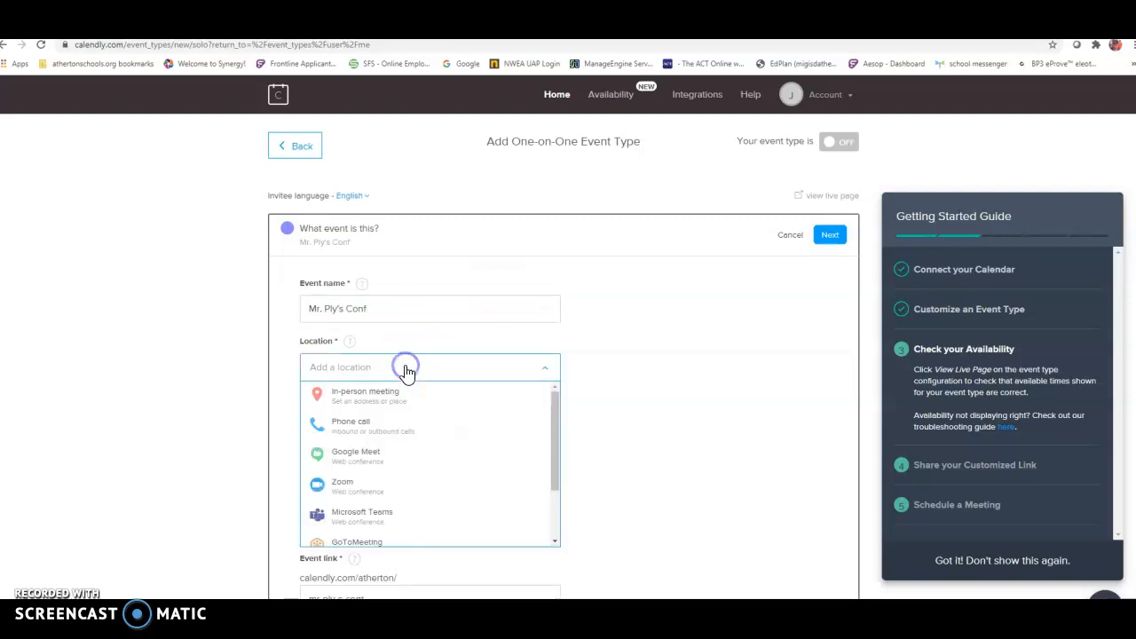
click(362, 490)
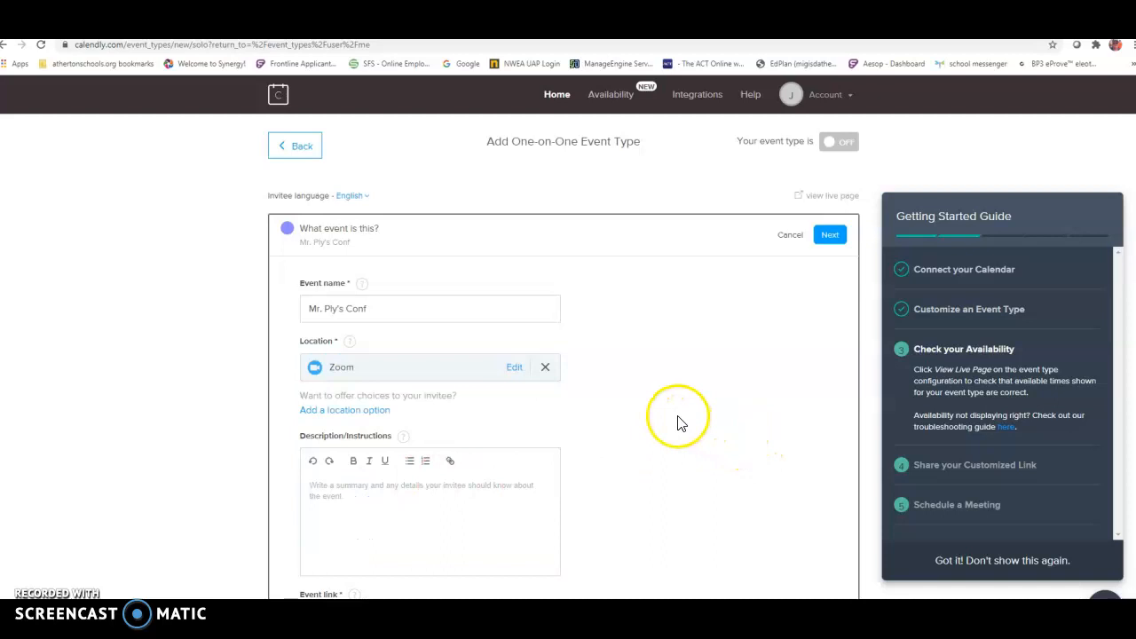
Step: Set the event color to yellow and continue to the event's scheduling settings
scroll(680, 423, down, 2)
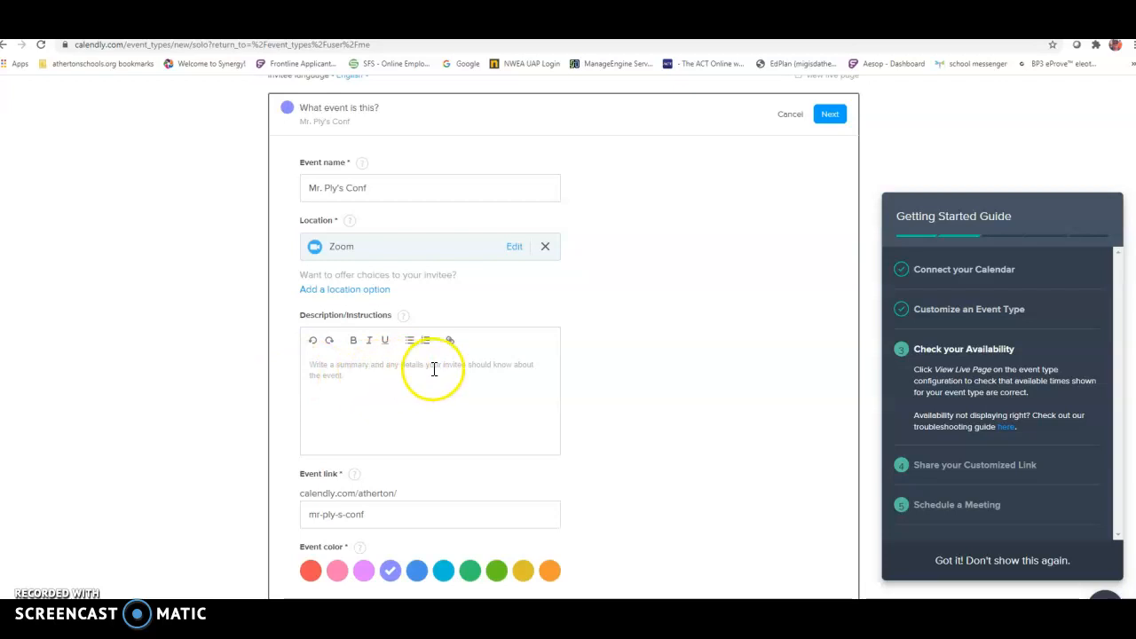
scroll(427, 369, down, 1)
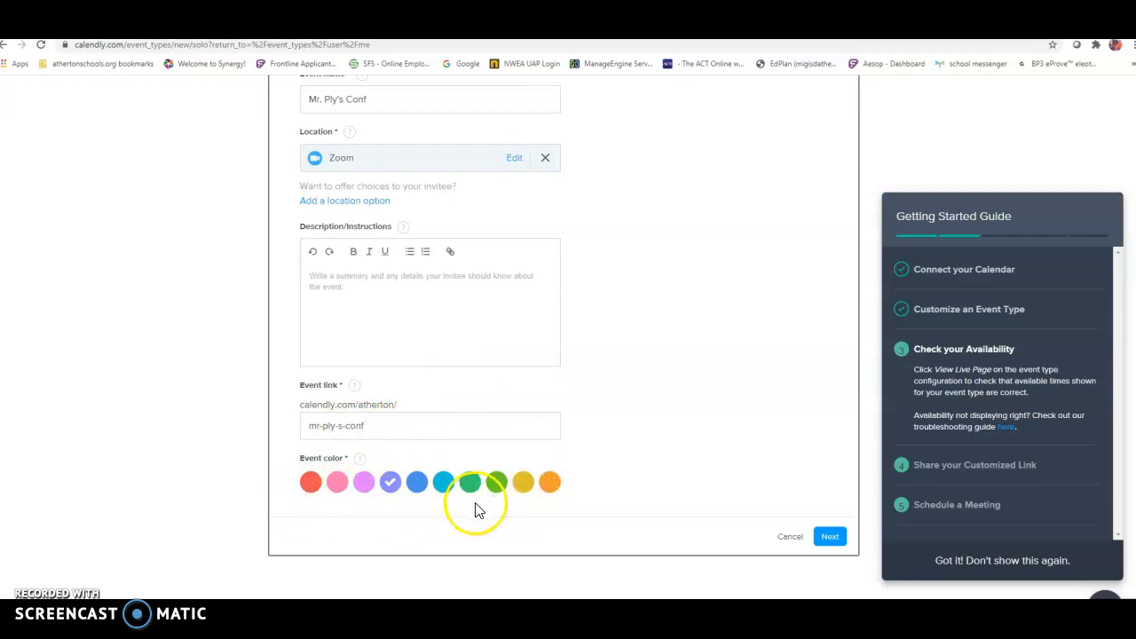
click(522, 488)
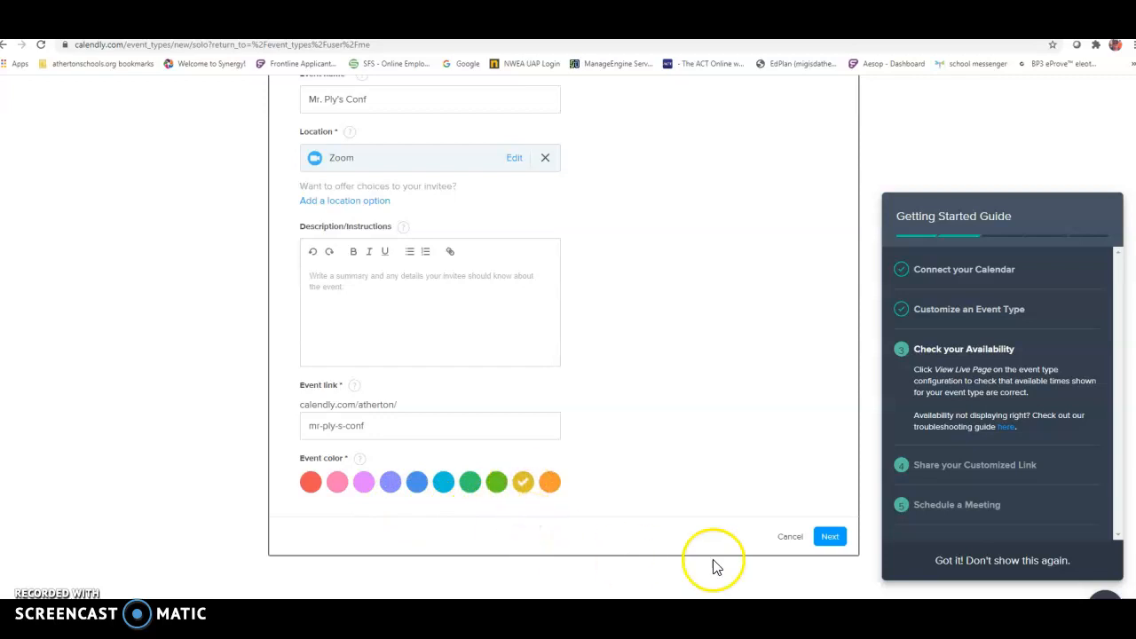
click(828, 539)
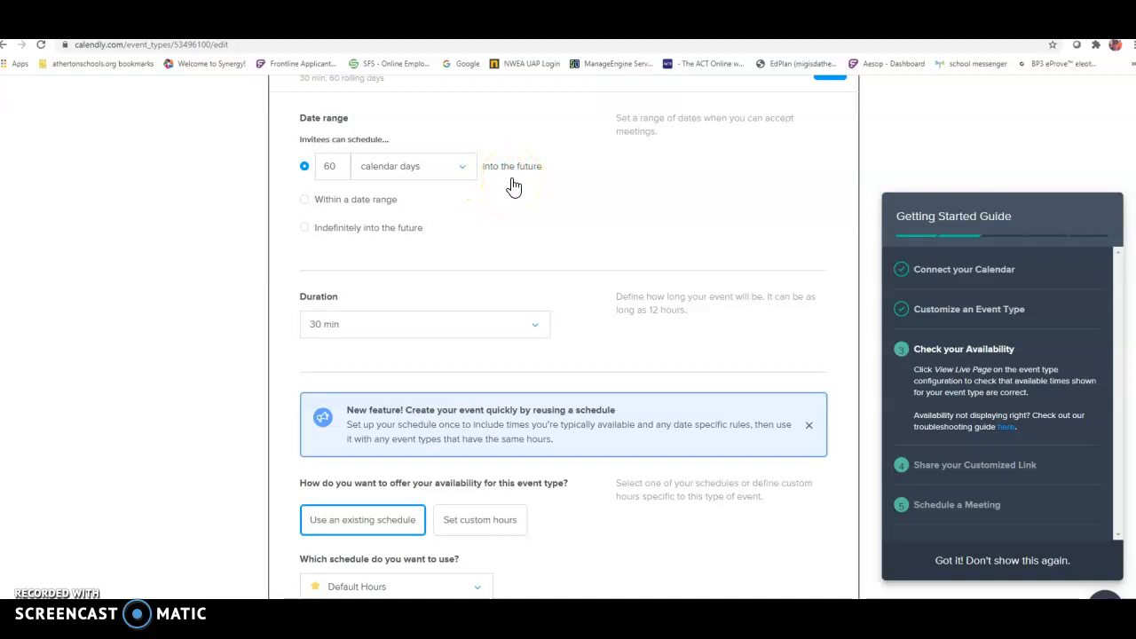
Step: Limit invitee scheduling to a date range covering only April 5, 2021
click(522, 183)
click(305, 202)
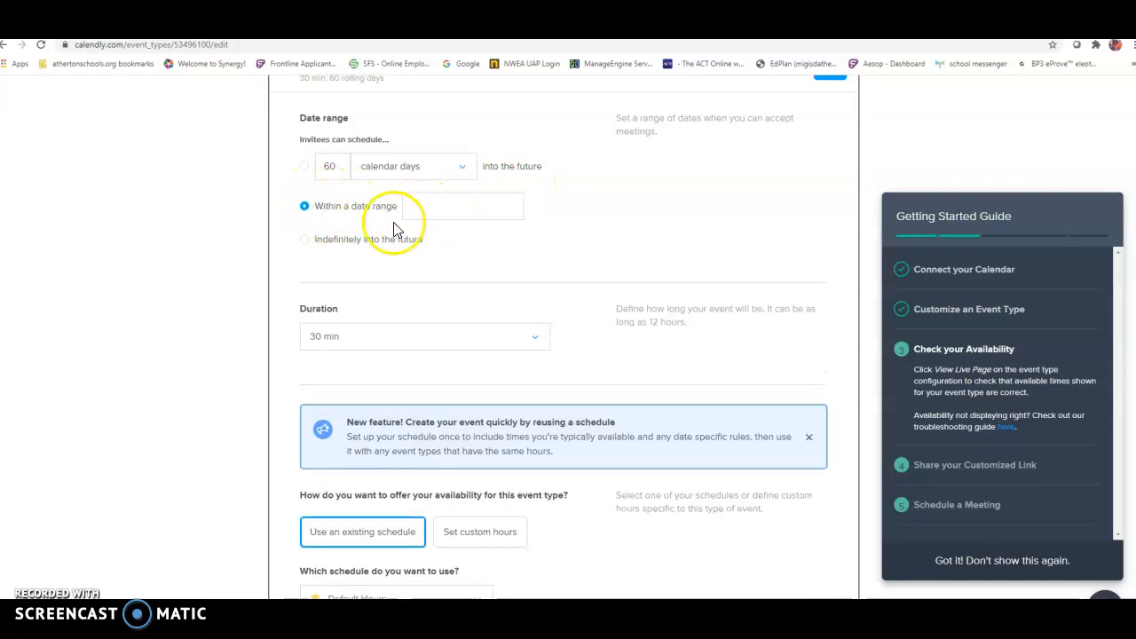
click(425, 208)
click(496, 249)
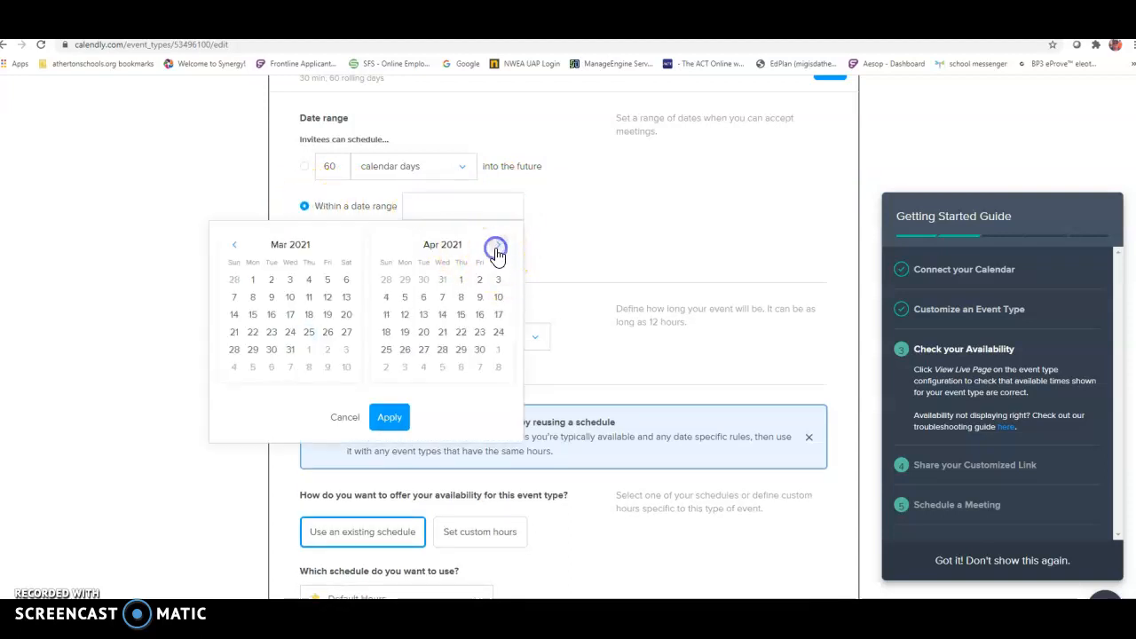
click(406, 299)
click(406, 298)
click(390, 417)
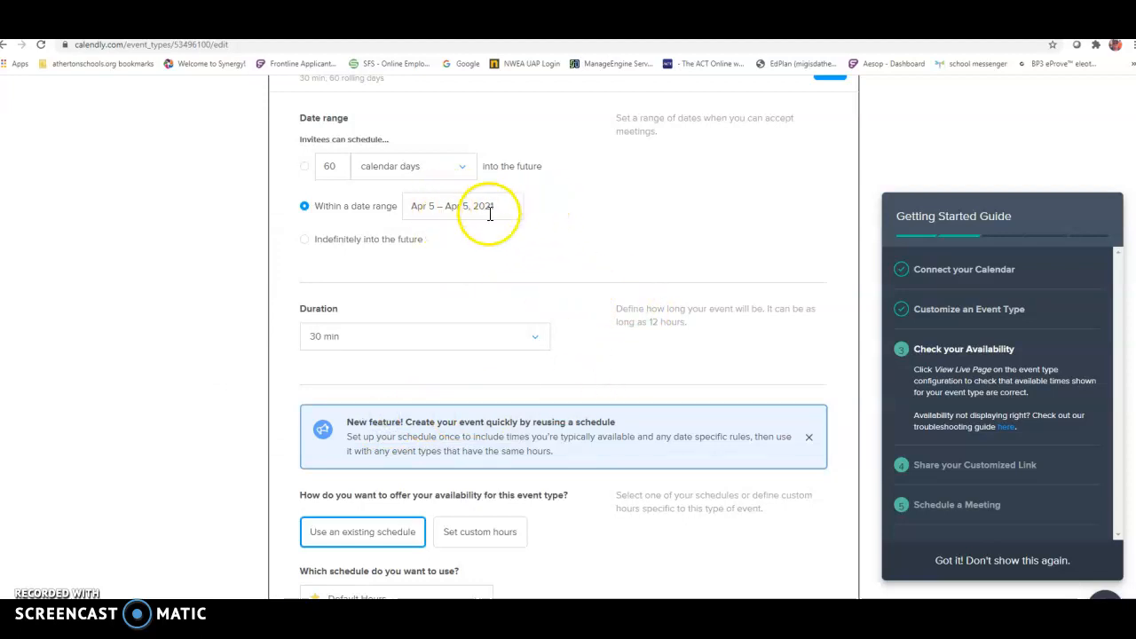
Step: Set a custom event duration of 10 min
scroll(545, 265, down, 1)
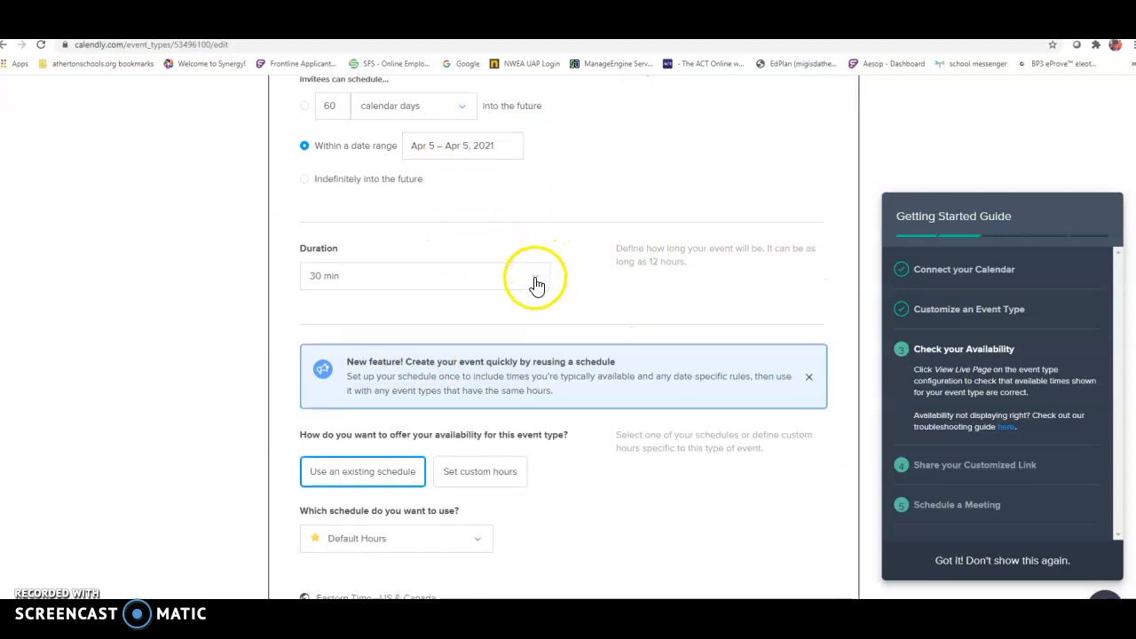
click(539, 282)
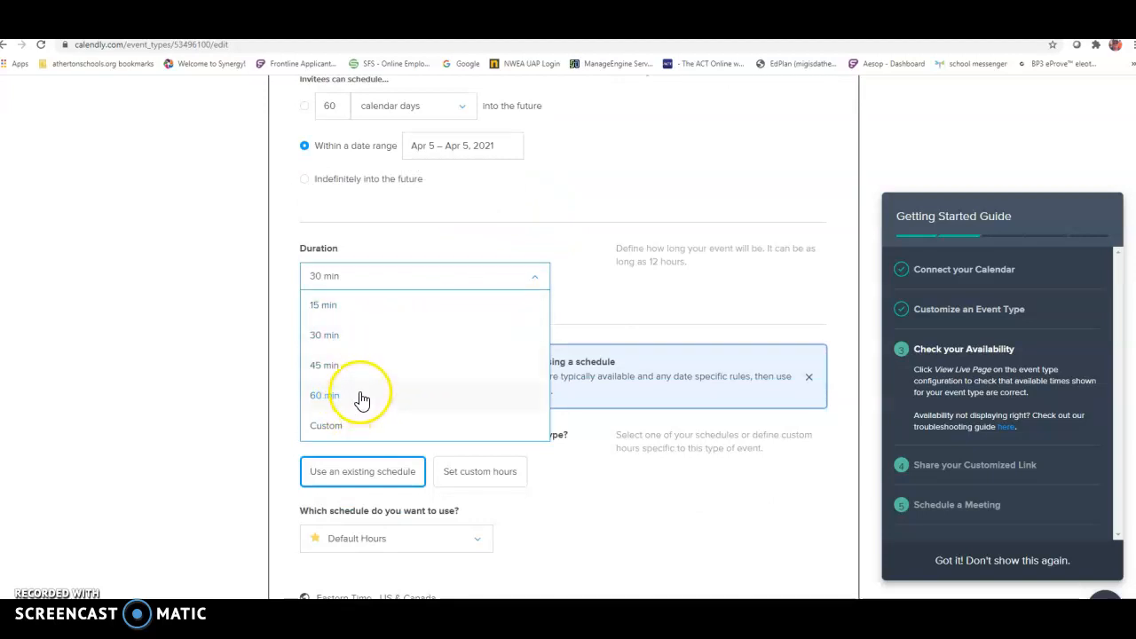
click(327, 426)
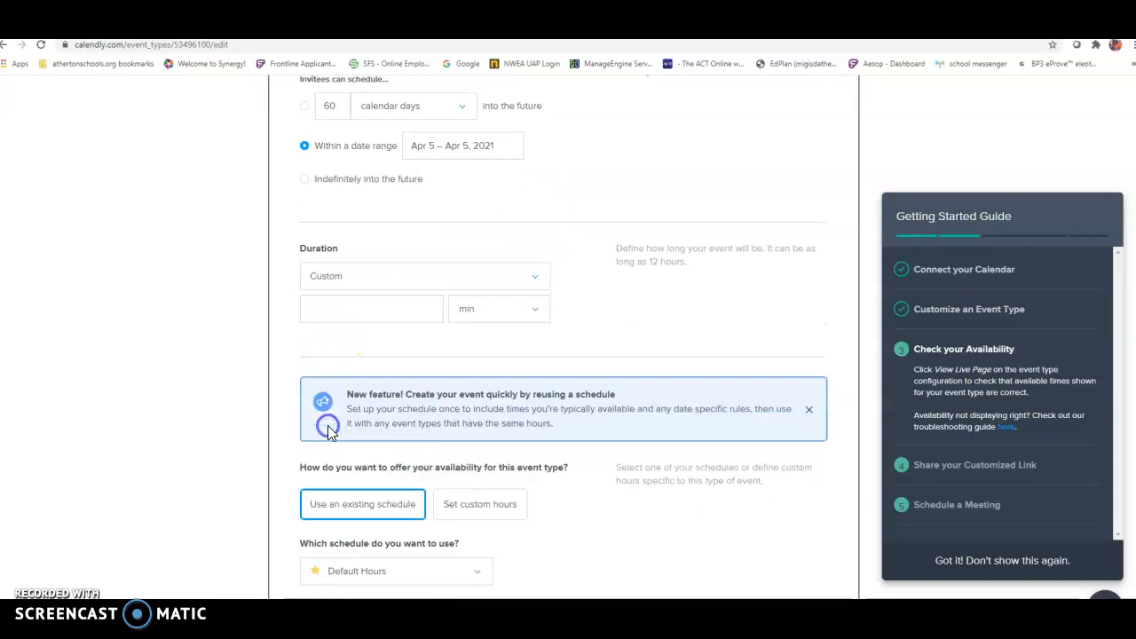
click(376, 307)
text(10)
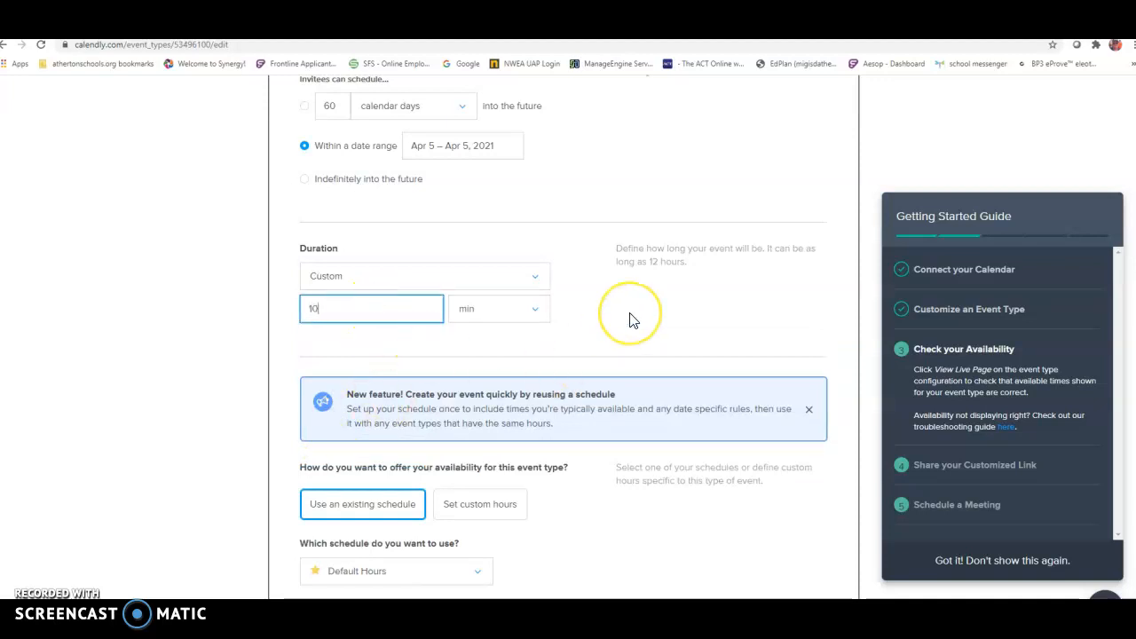
Step: Offer availability through custom hours for this event type and display April 2021 in its availability calendar
scroll(633, 320, down, 3)
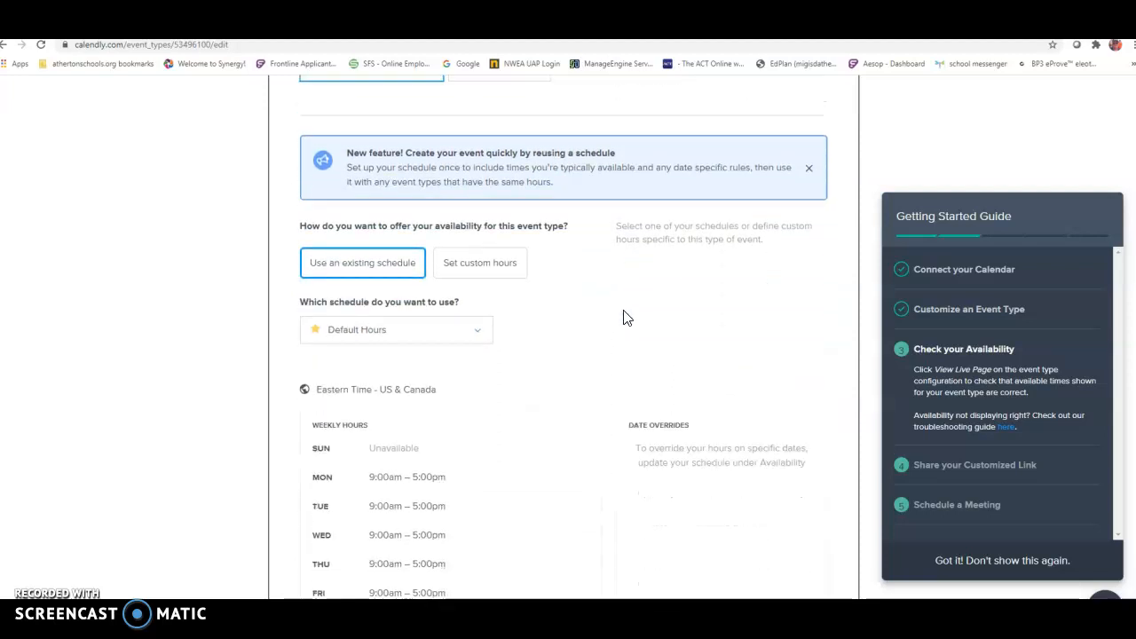
click(482, 269)
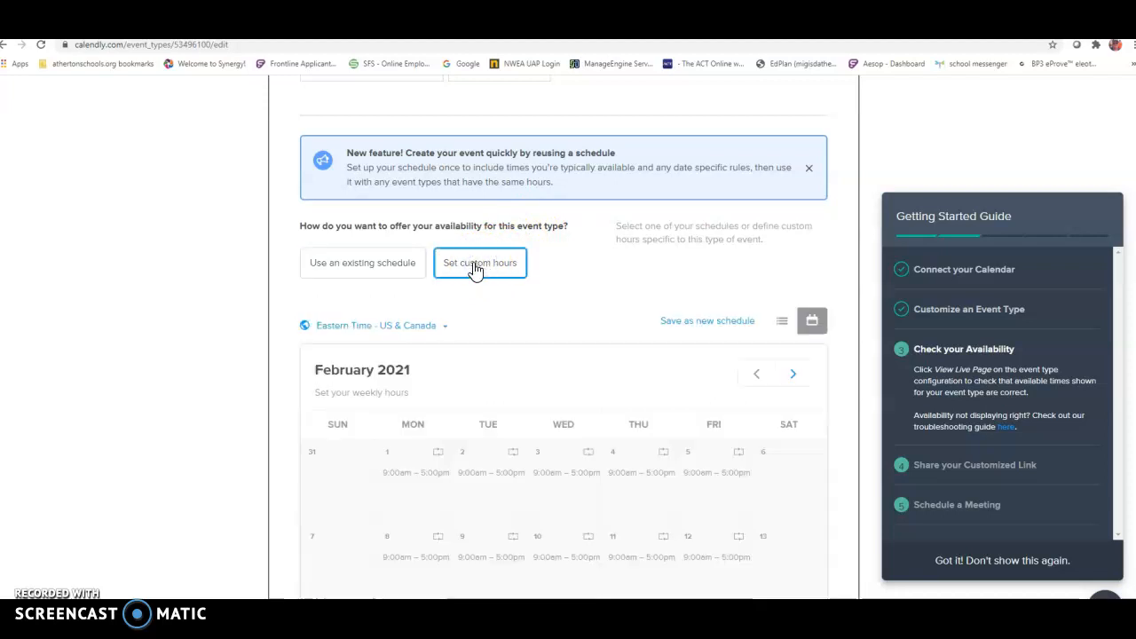
scroll(622, 266, down, 2)
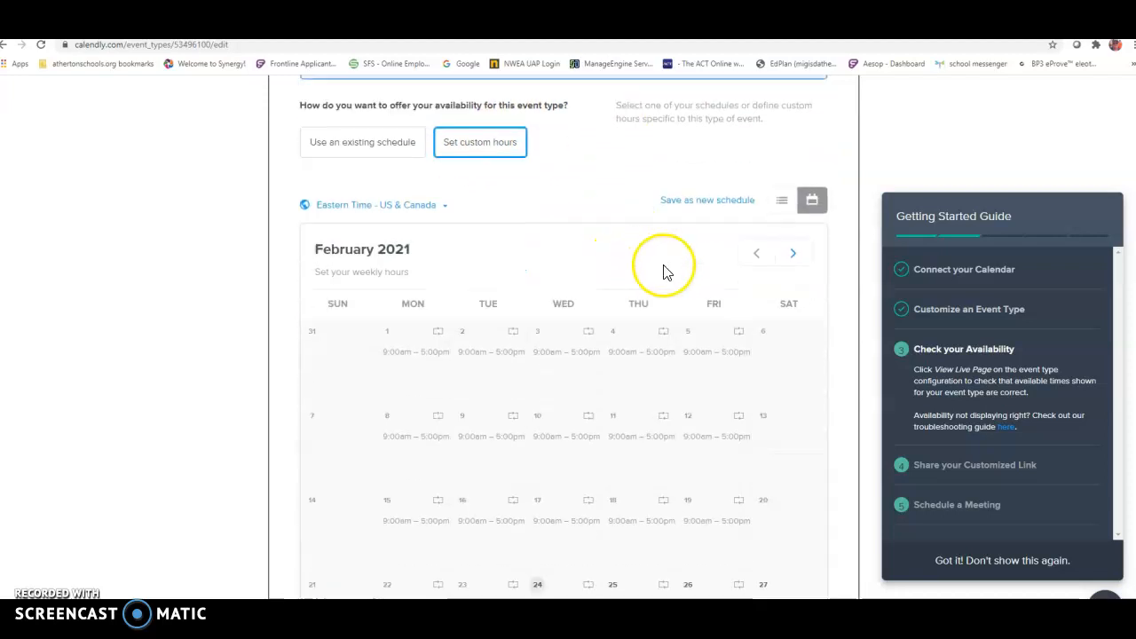
click(796, 258)
click(795, 256)
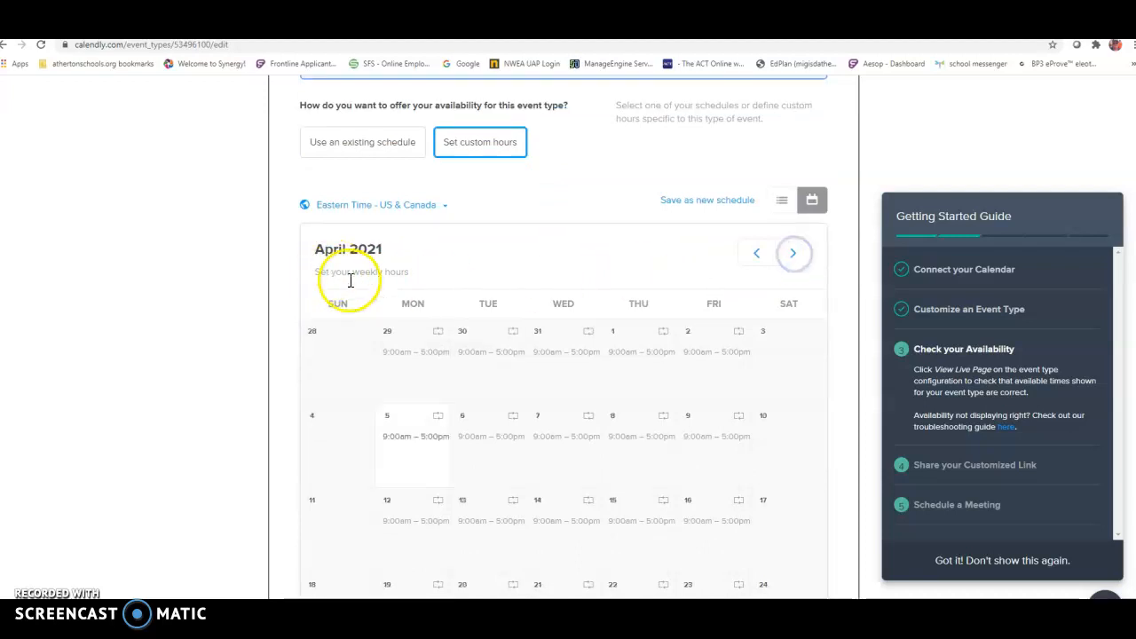
Step: Edit the specific hours for April 5 and set the first availability interval to 8:00am - 11:00am
click(423, 440)
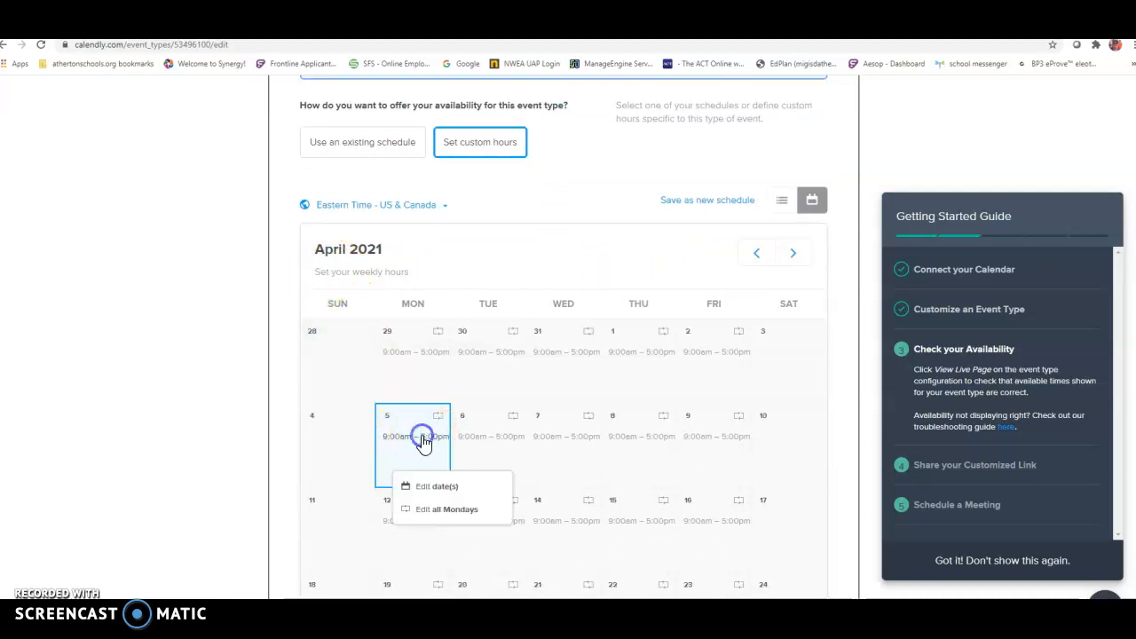
click(433, 489)
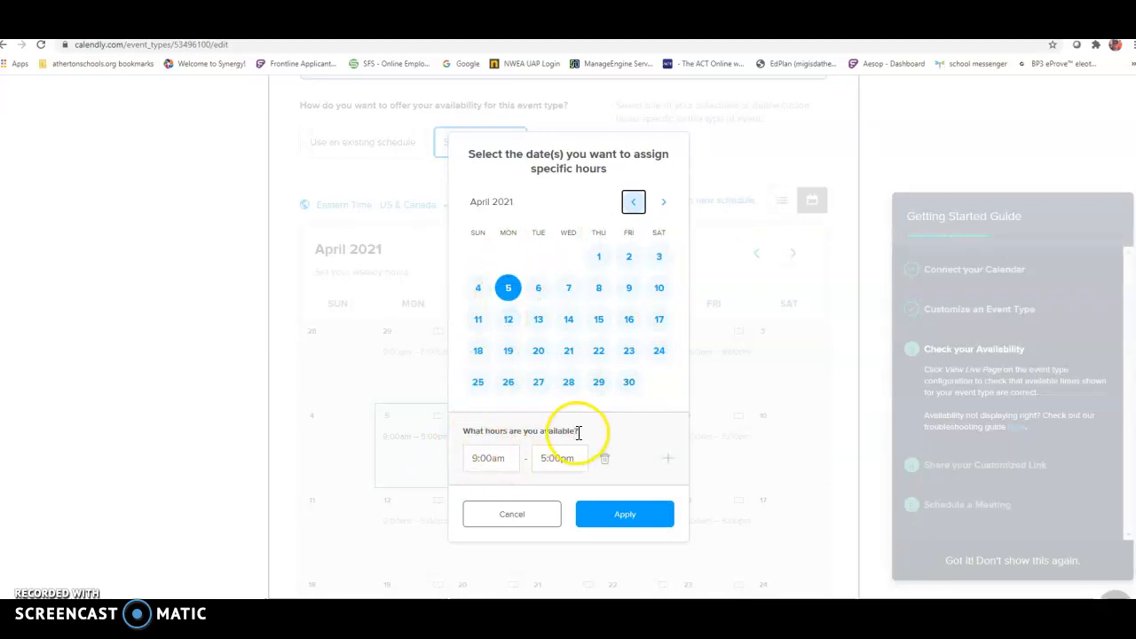
click(489, 460)
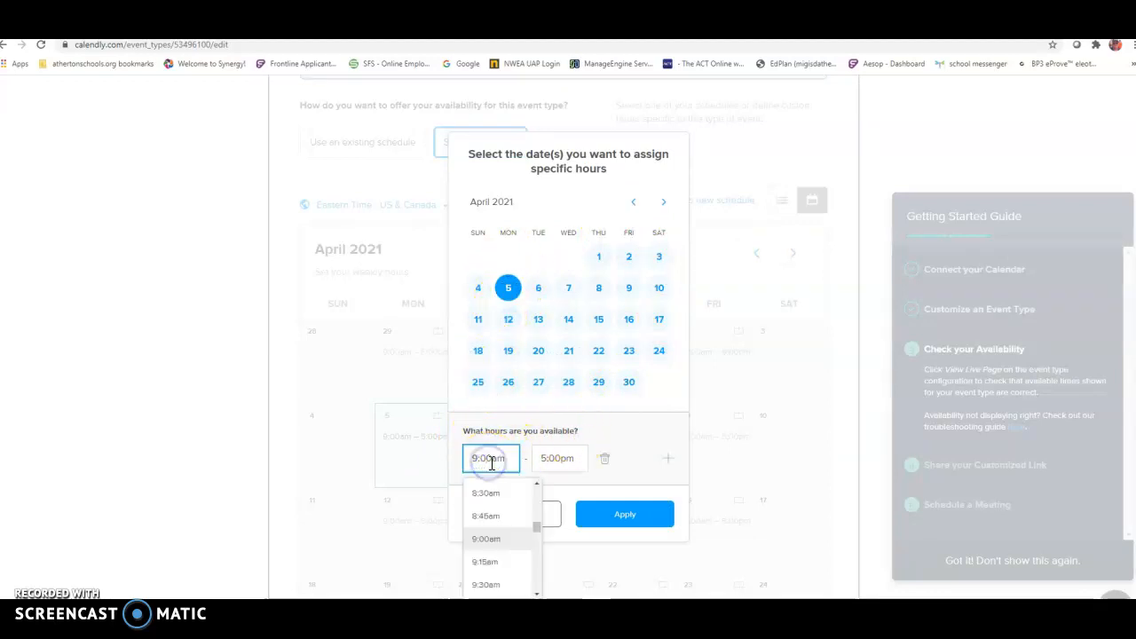
click(536, 482)
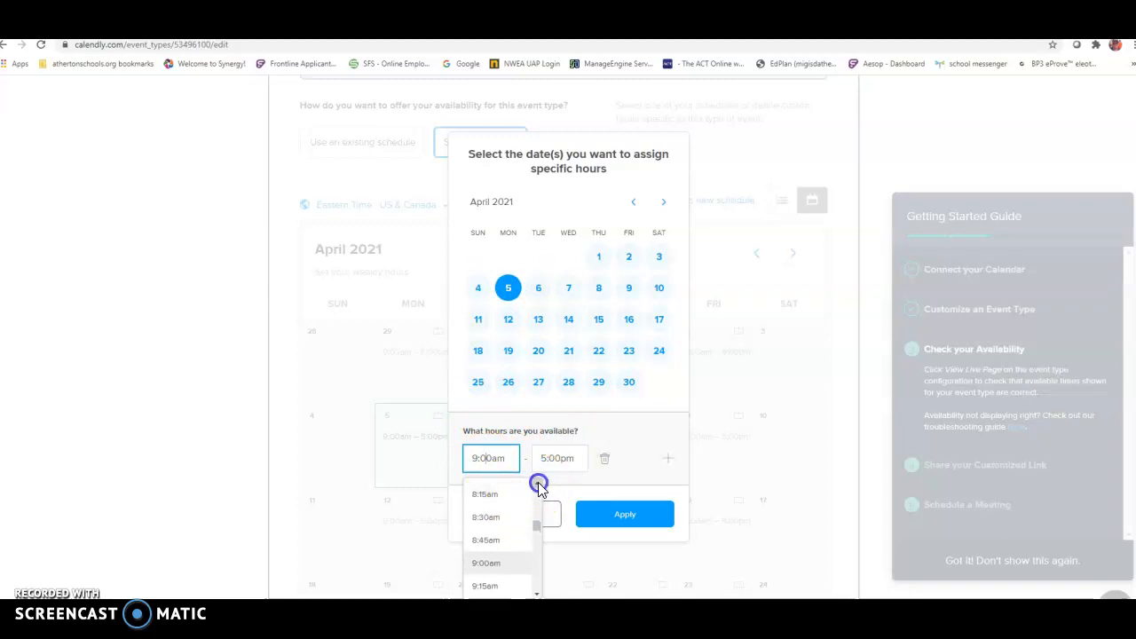
click(538, 483)
click(495, 498)
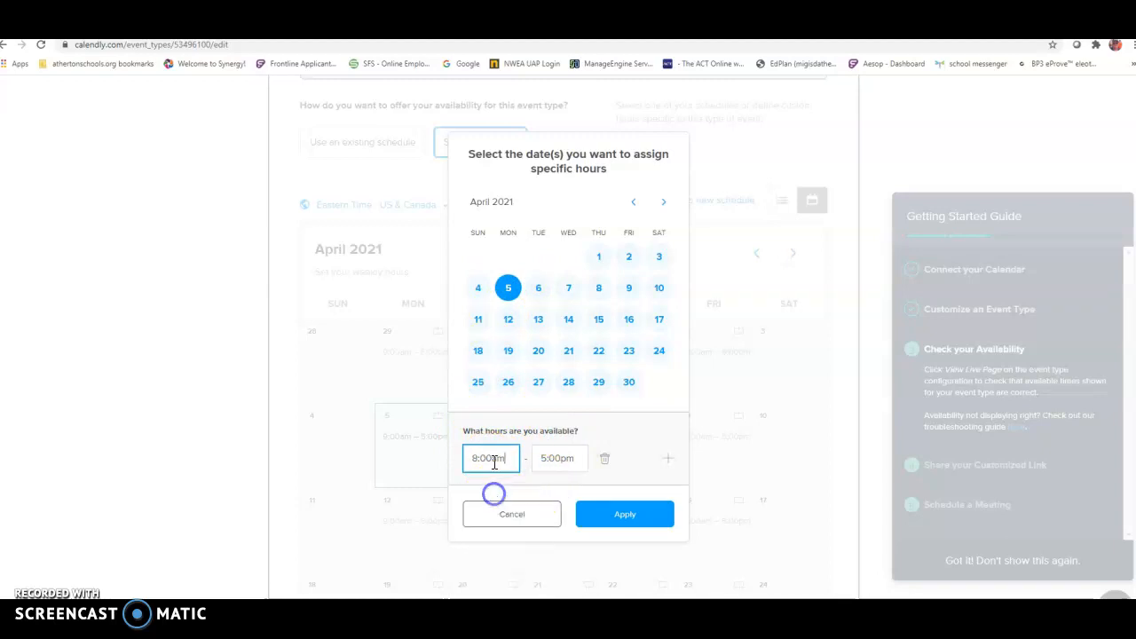
click(561, 458)
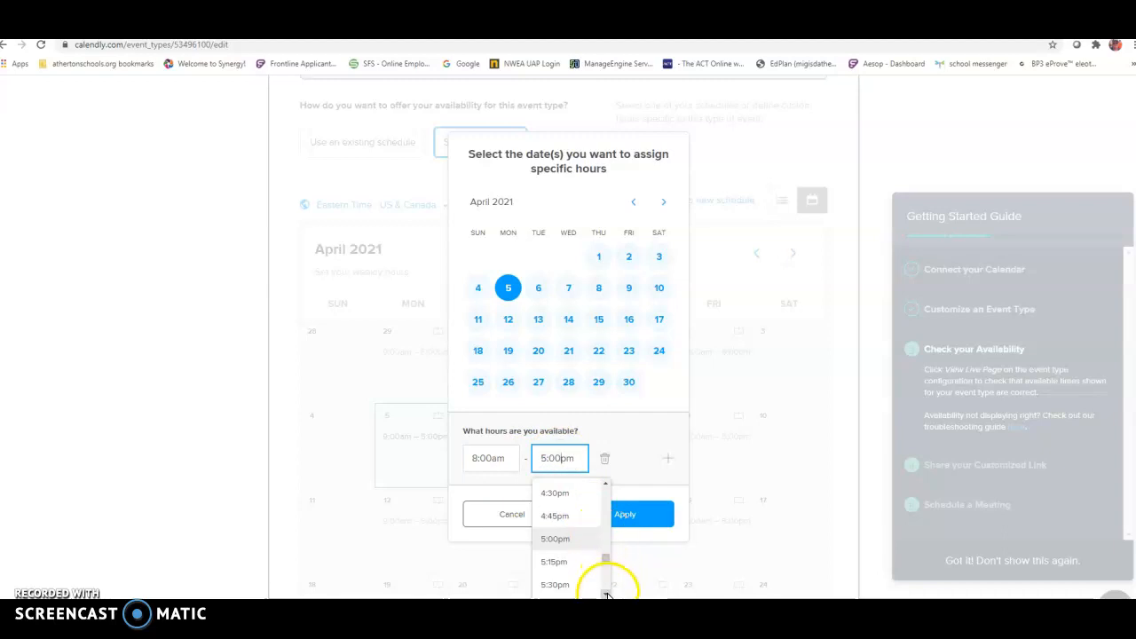
scroll(608, 520, up, 3)
scroll(607, 520, up, 5)
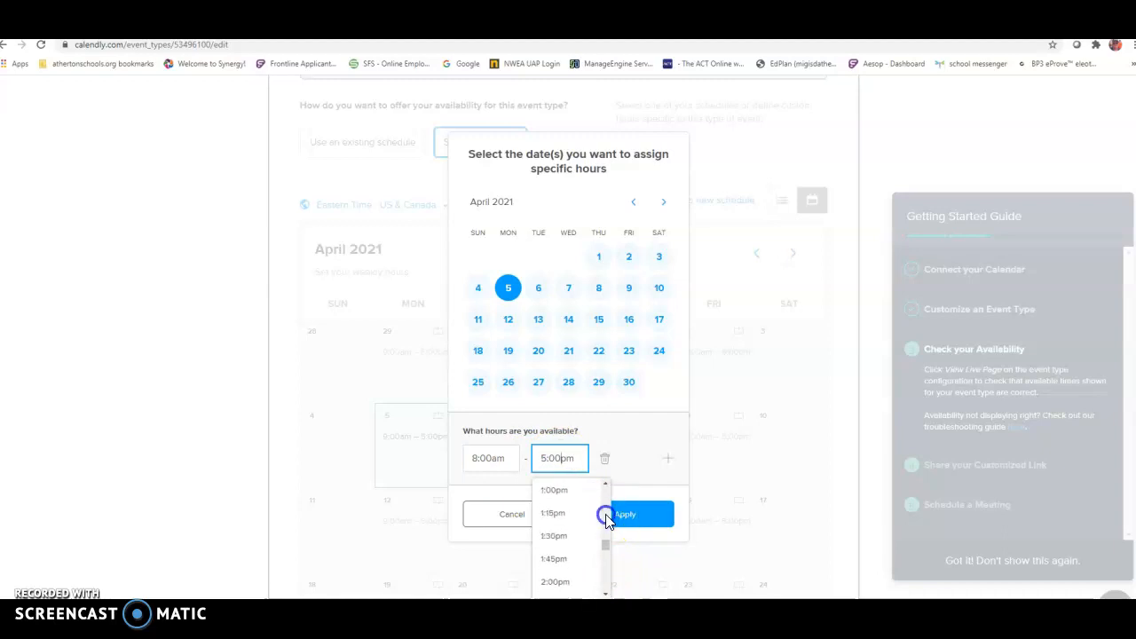
click(555, 521)
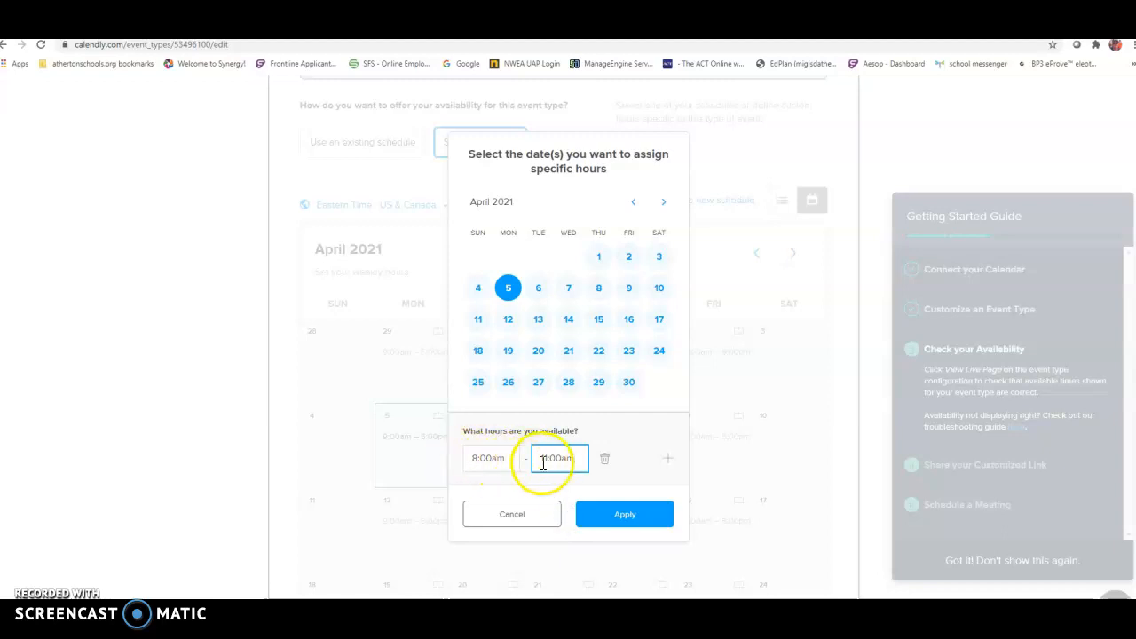
Step: Add a second availability interval for April 5 from 11:30am to 2:30pm
click(670, 460)
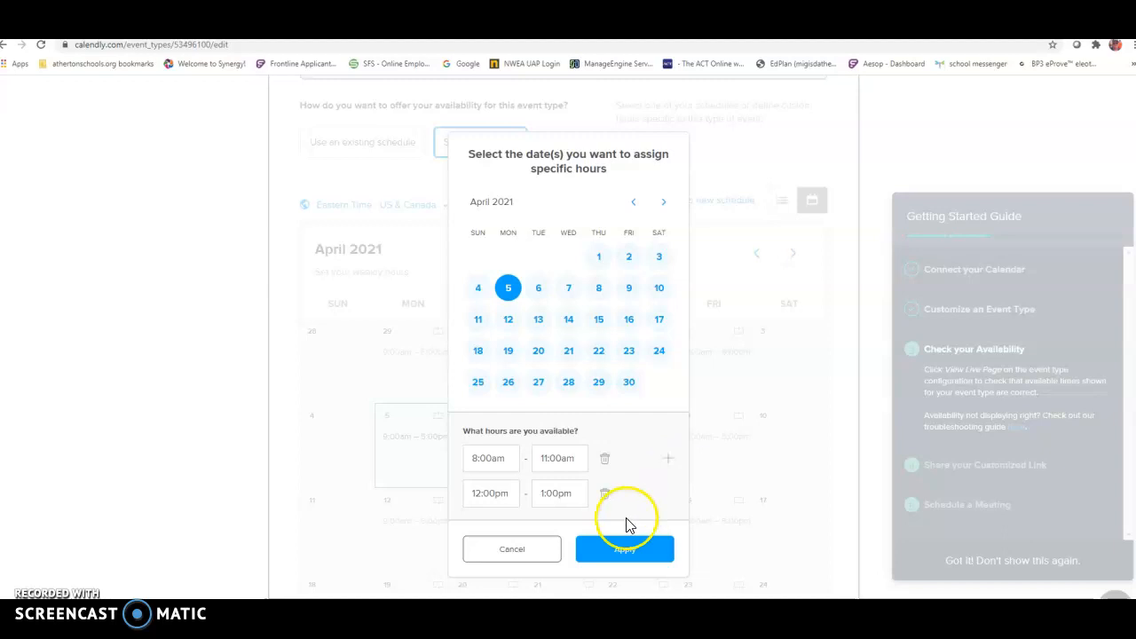
click(495, 496)
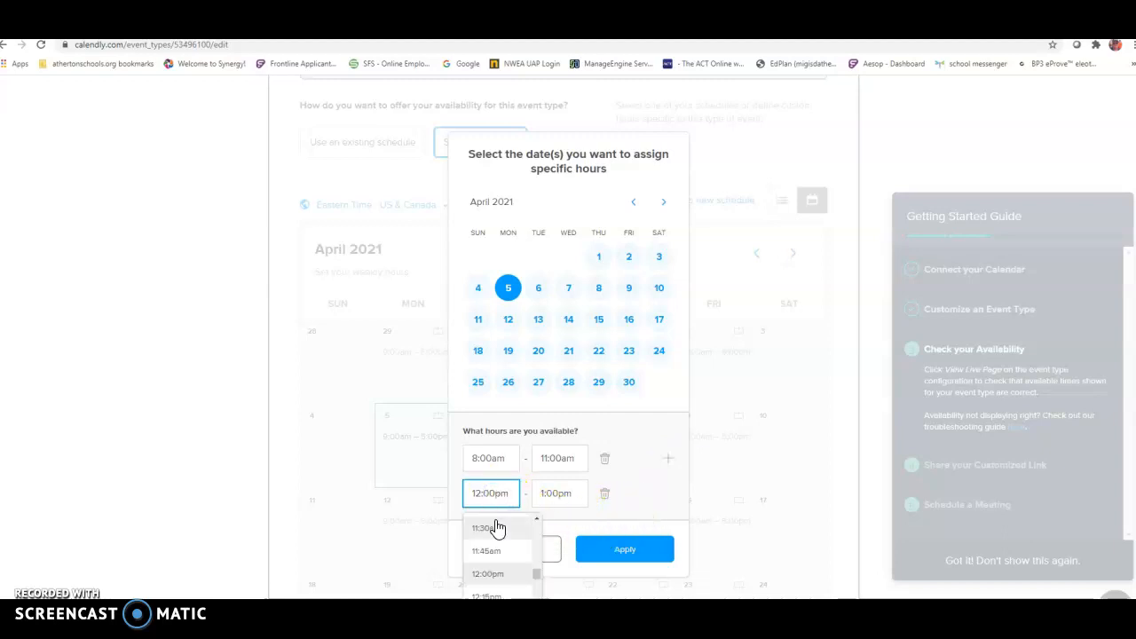
click(496, 530)
click(567, 493)
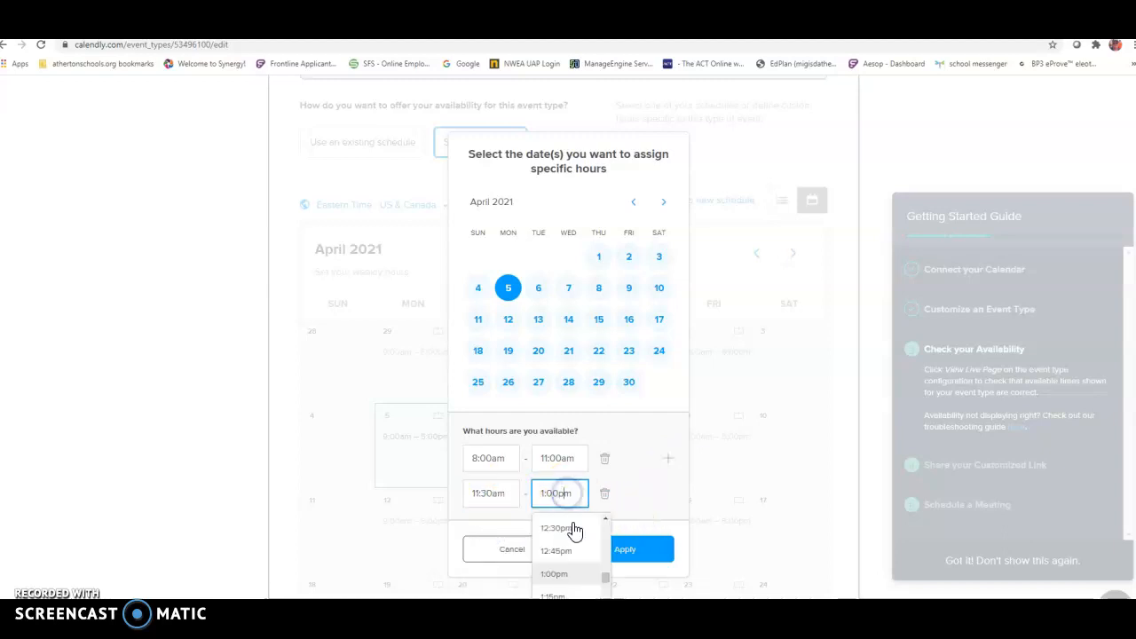
scroll(598, 569, down, 2)
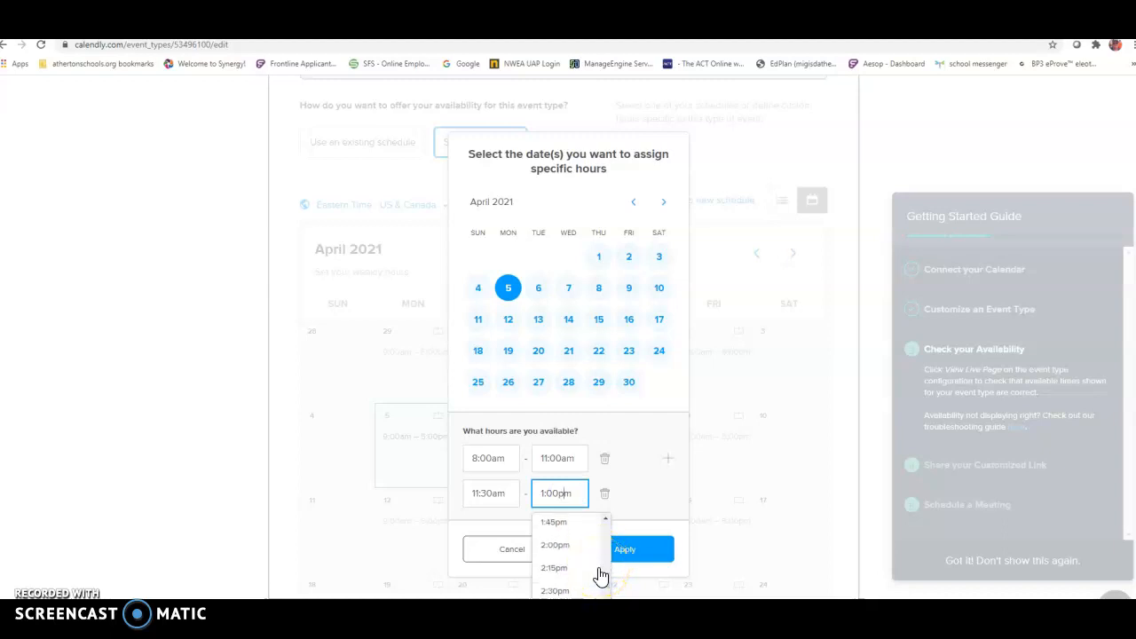
click(559, 590)
click(559, 591)
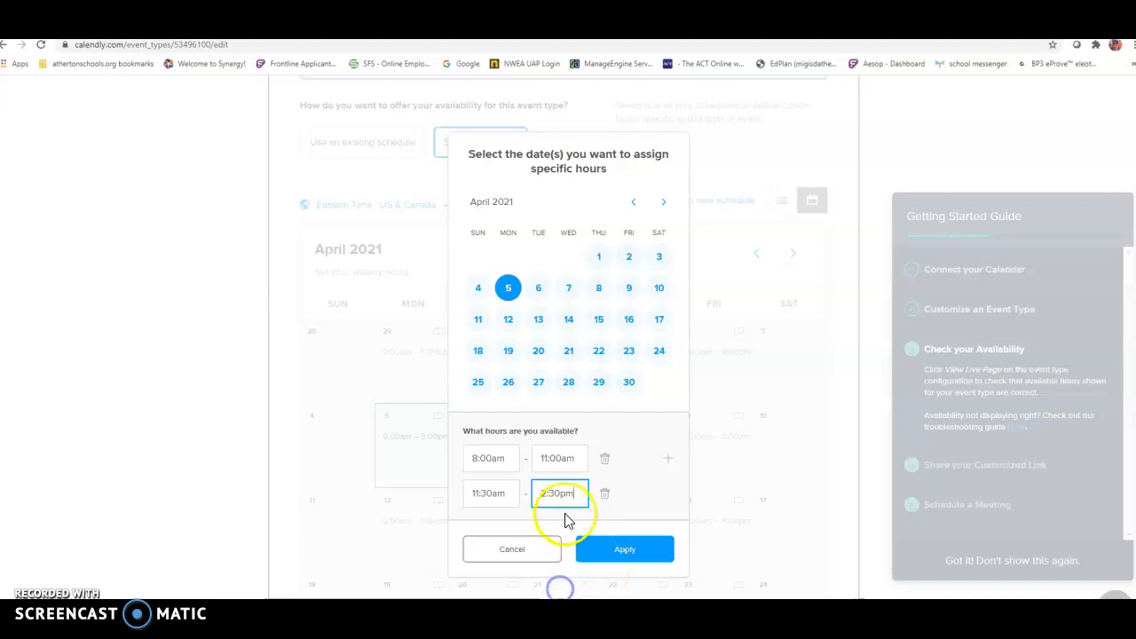
Step: Add a third availability interval for April 5 from 4:00pm to 7:00pm and apply the hours to that date
click(669, 462)
click(506, 535)
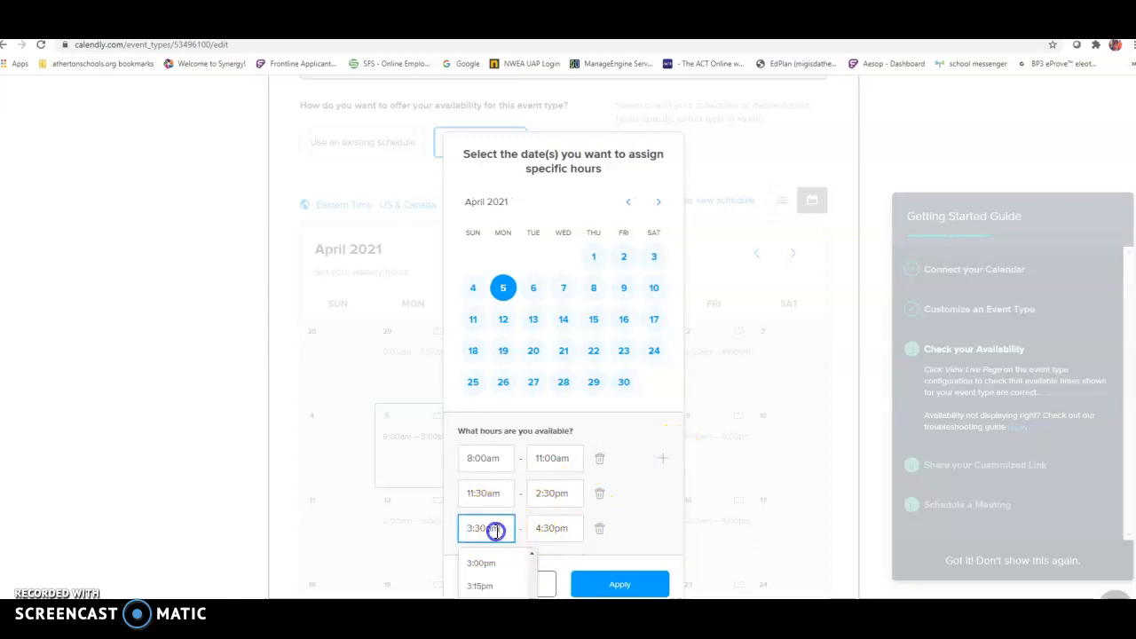
scroll(523, 562, down, 2)
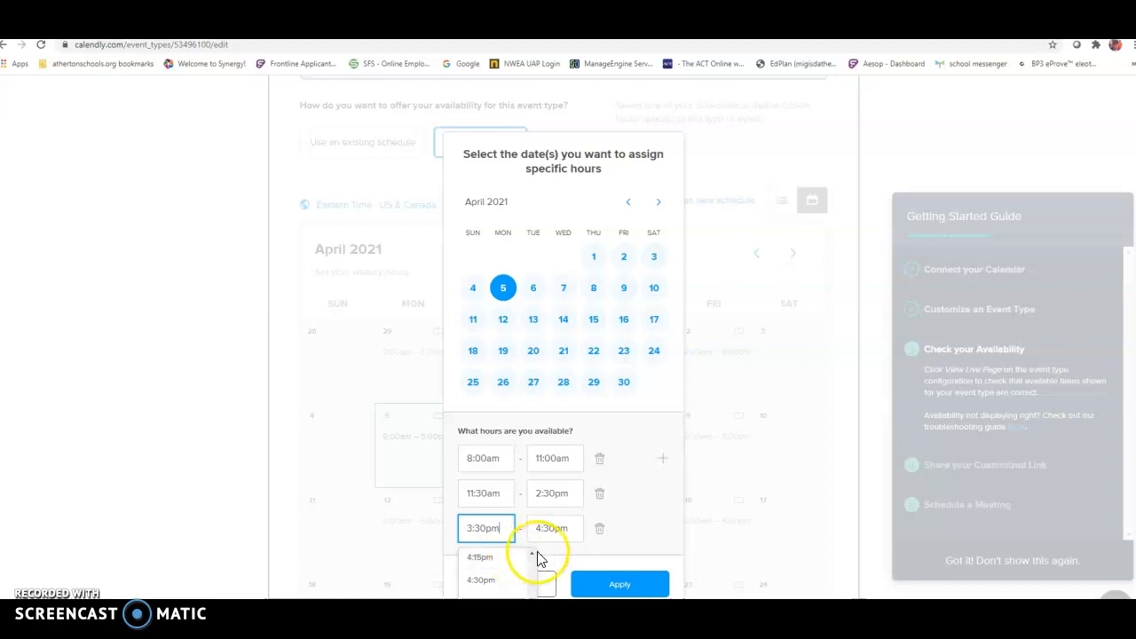
click(534, 554)
click(500, 562)
click(563, 530)
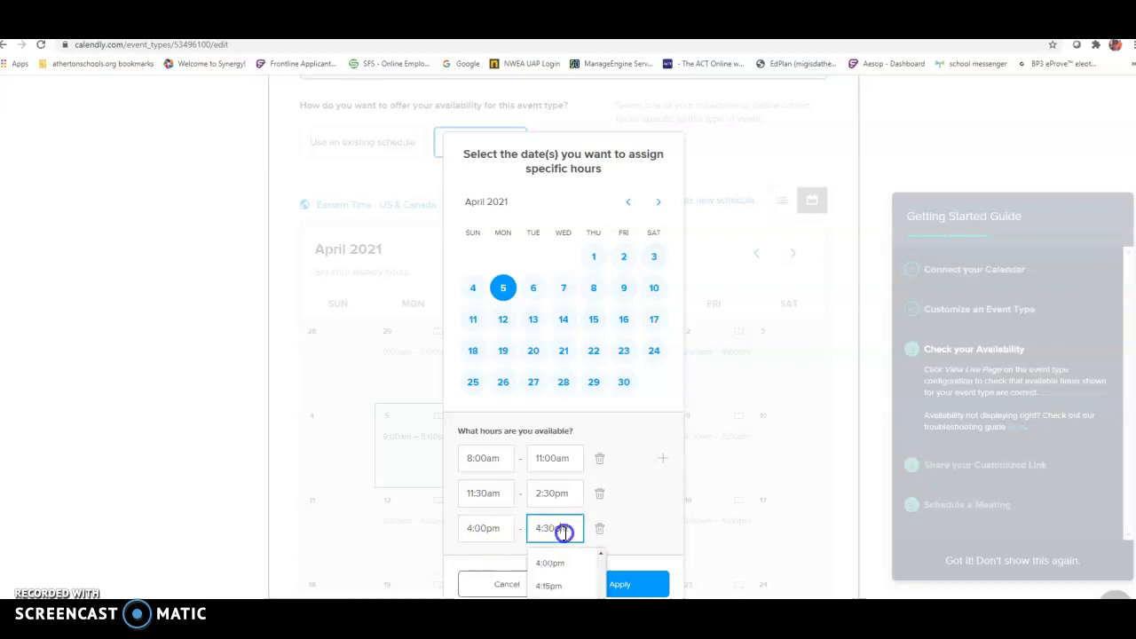
scroll(596, 573, down, 5)
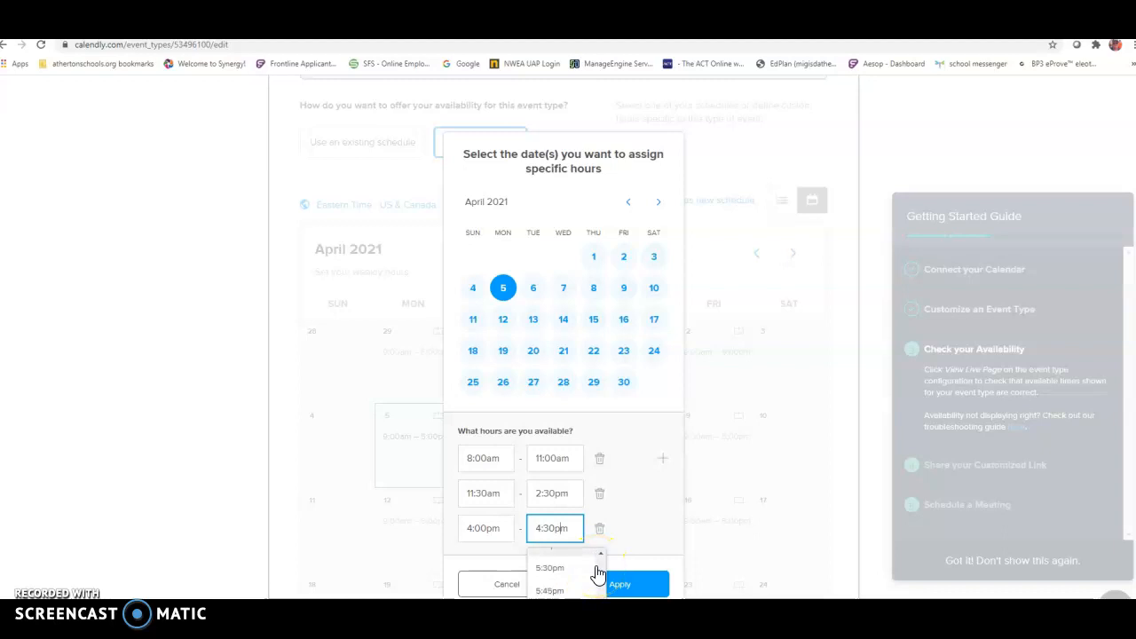
scroll(593, 573, down, 1)
click(599, 552)
click(559, 569)
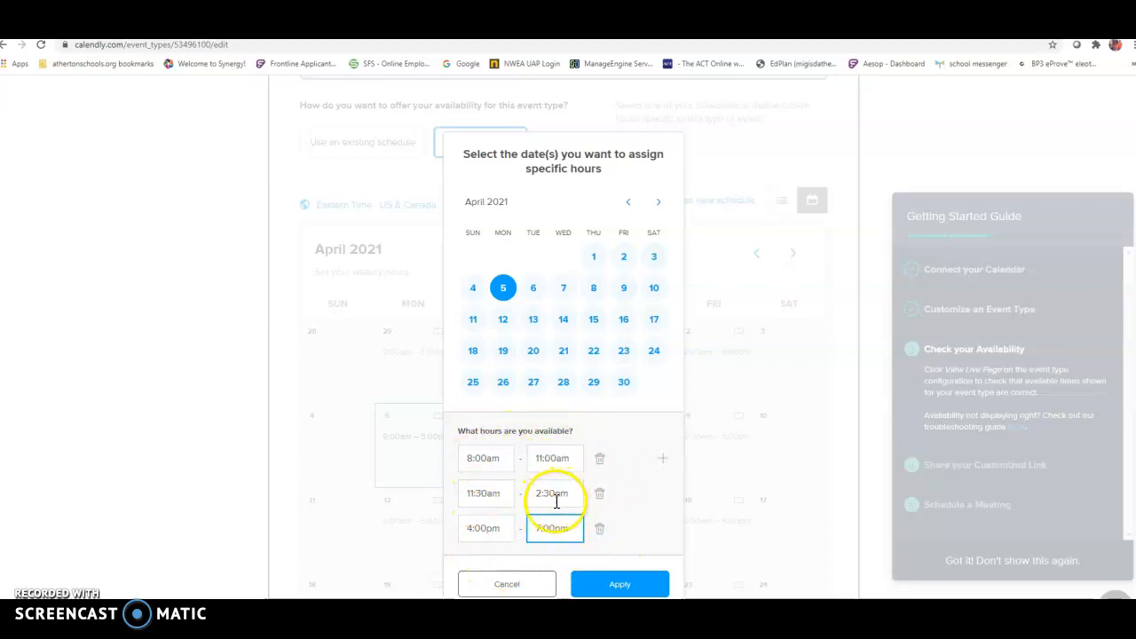
click(621, 585)
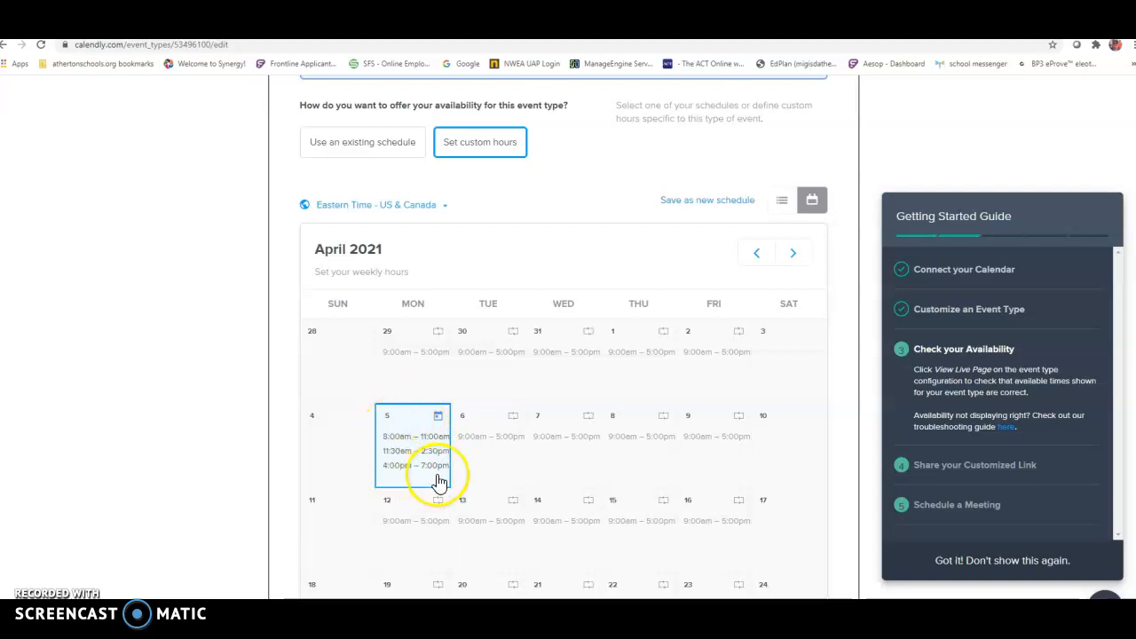
Step: Expand the additional availability rules and set the start time increments to 15 min
scroll(511, 414, down, 3)
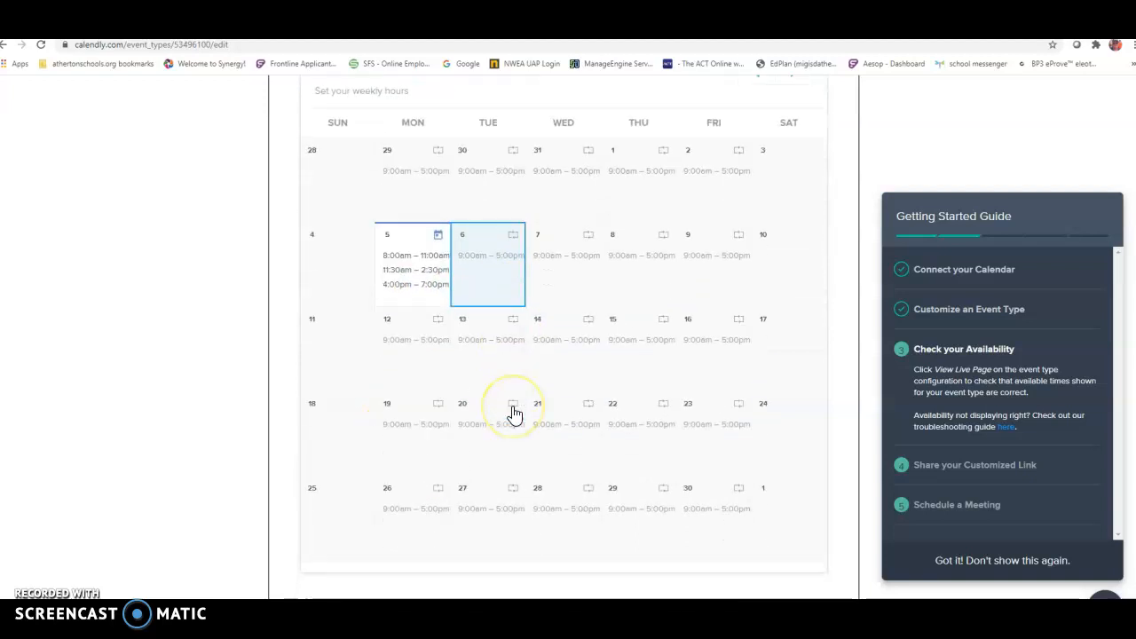
scroll(512, 414, down, 2)
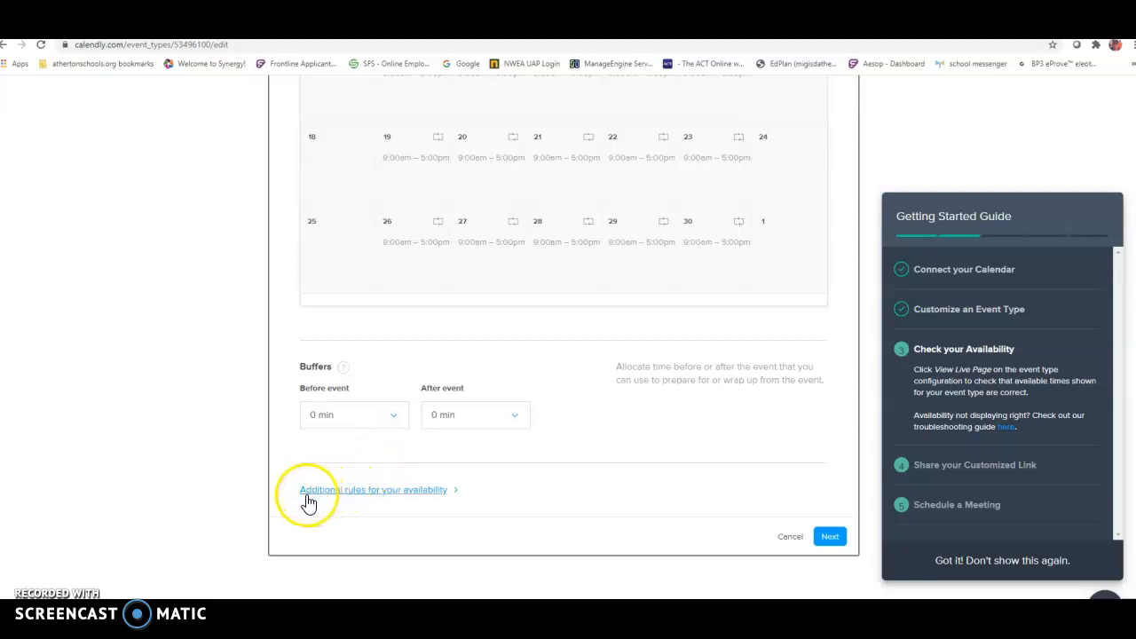
click(424, 497)
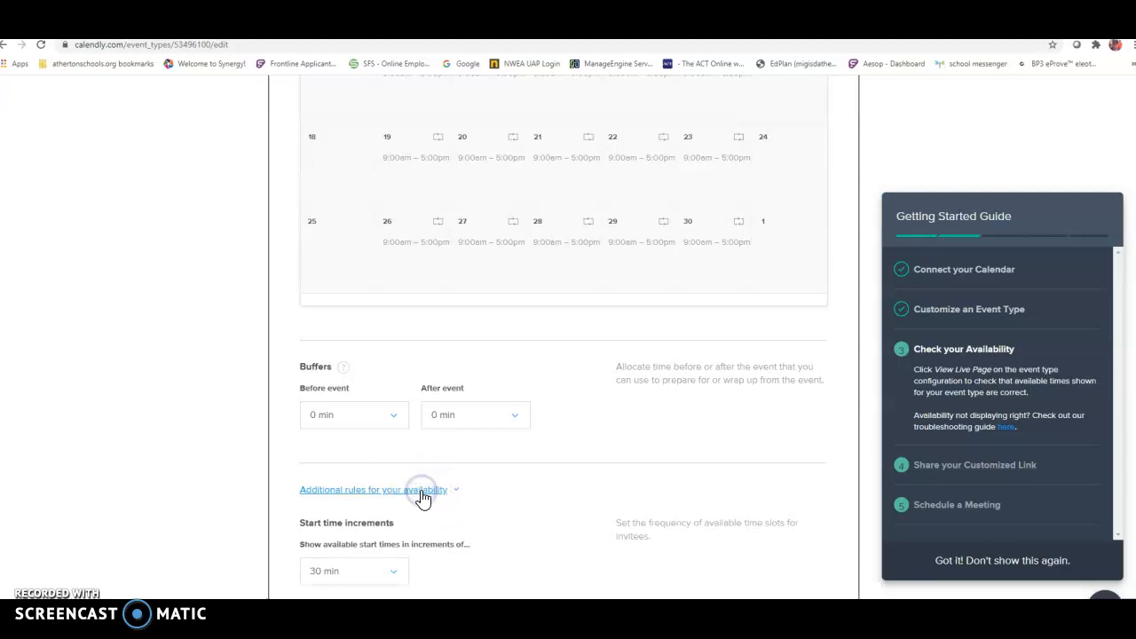
scroll(498, 494, down, 2)
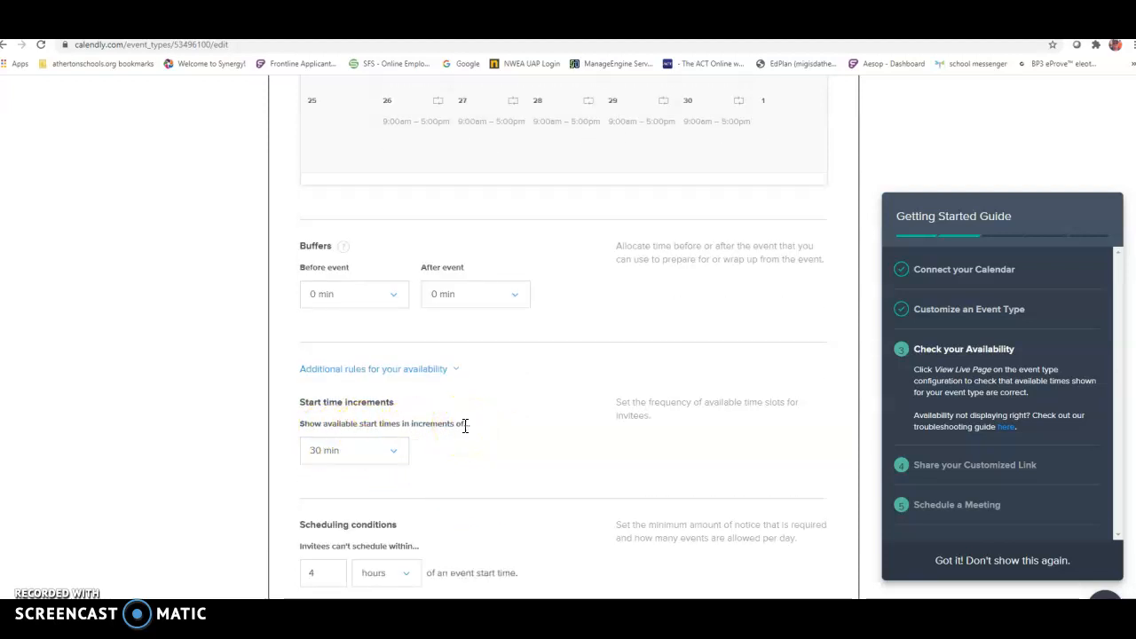
click(393, 455)
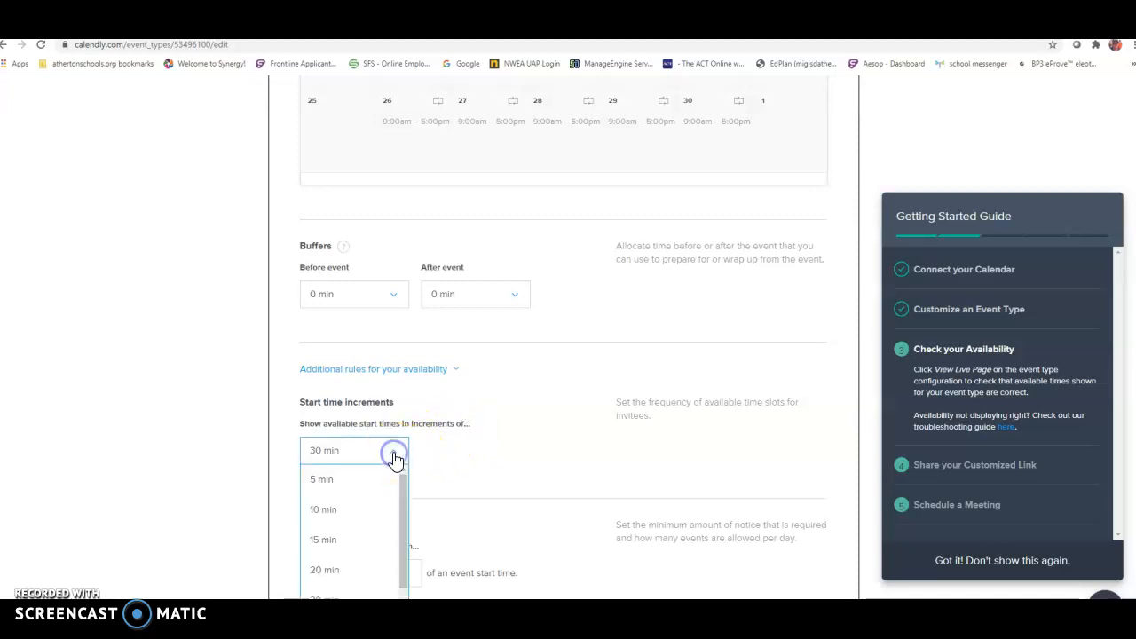
click(325, 541)
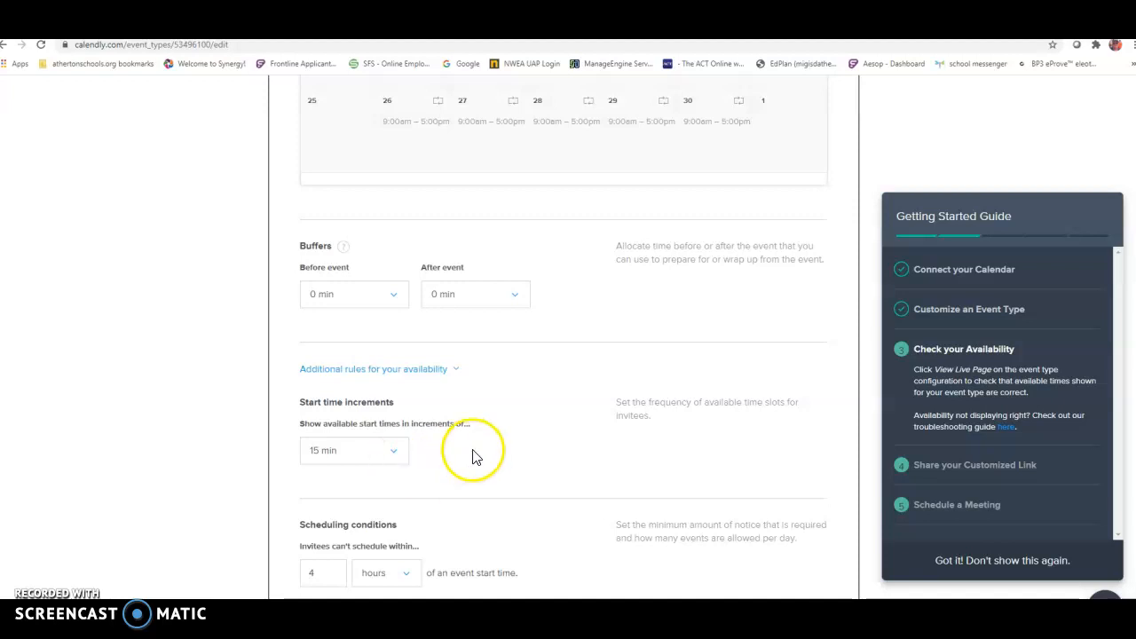
Step: Set the minimum scheduling notice to 2 hours before an event and continue to the event's additional options
scroll(472, 456, down, 2)
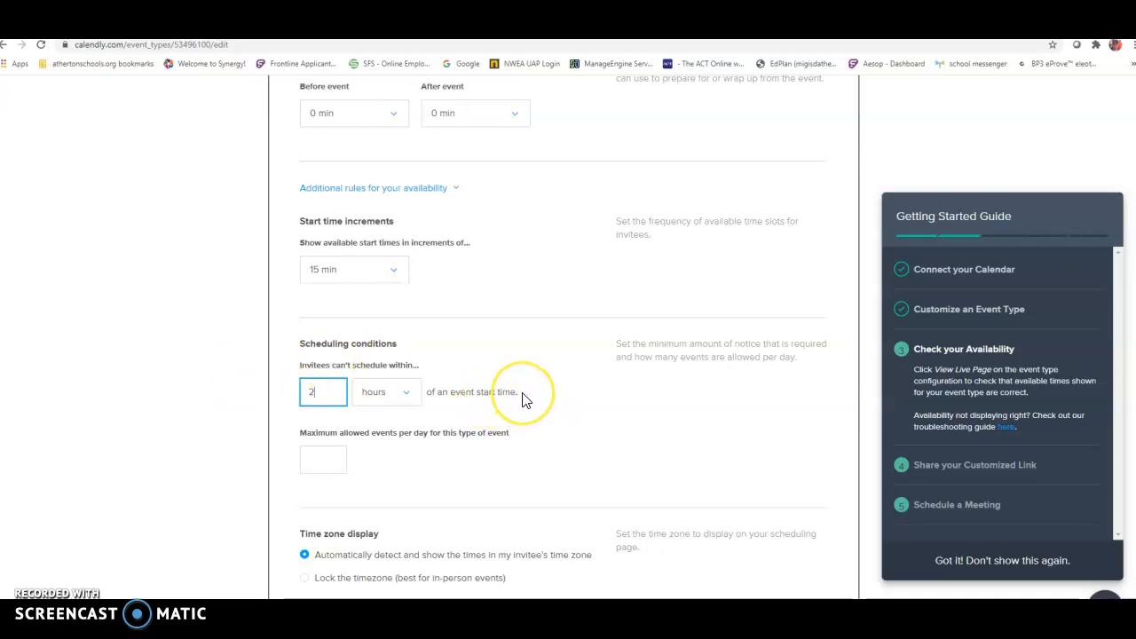
scroll(524, 401, down, 2)
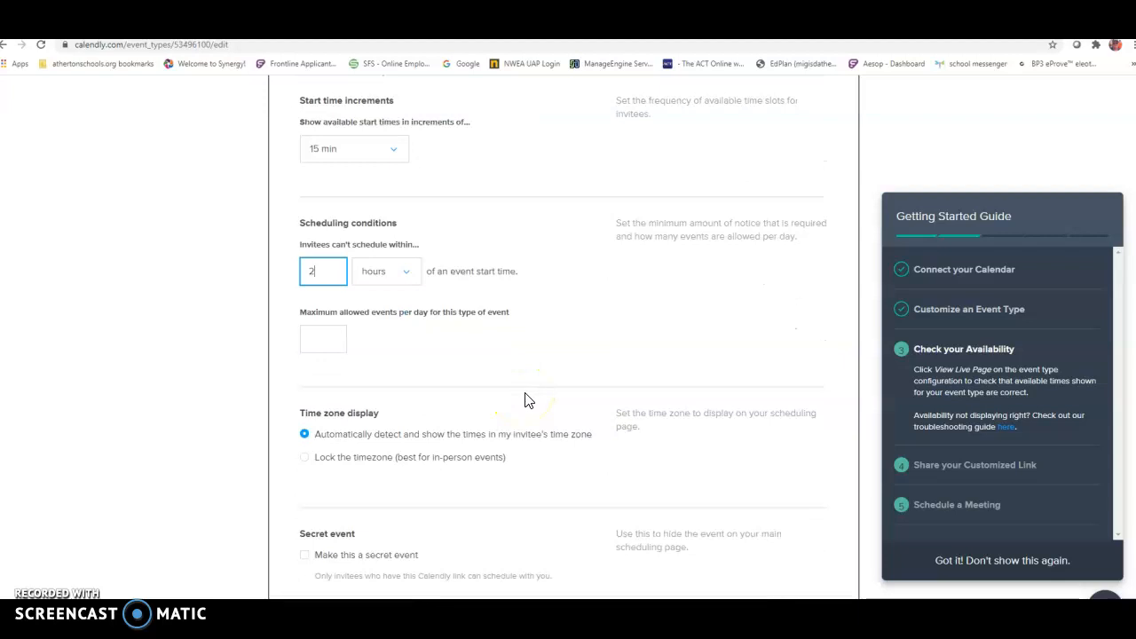
scroll(523, 401, down, 2)
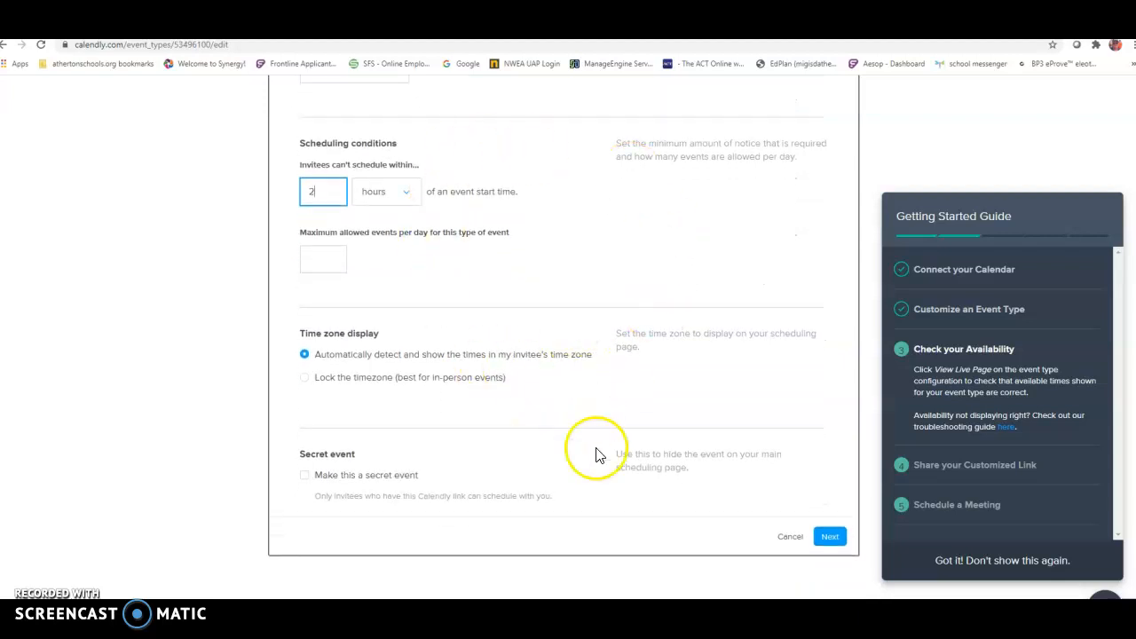
click(830, 536)
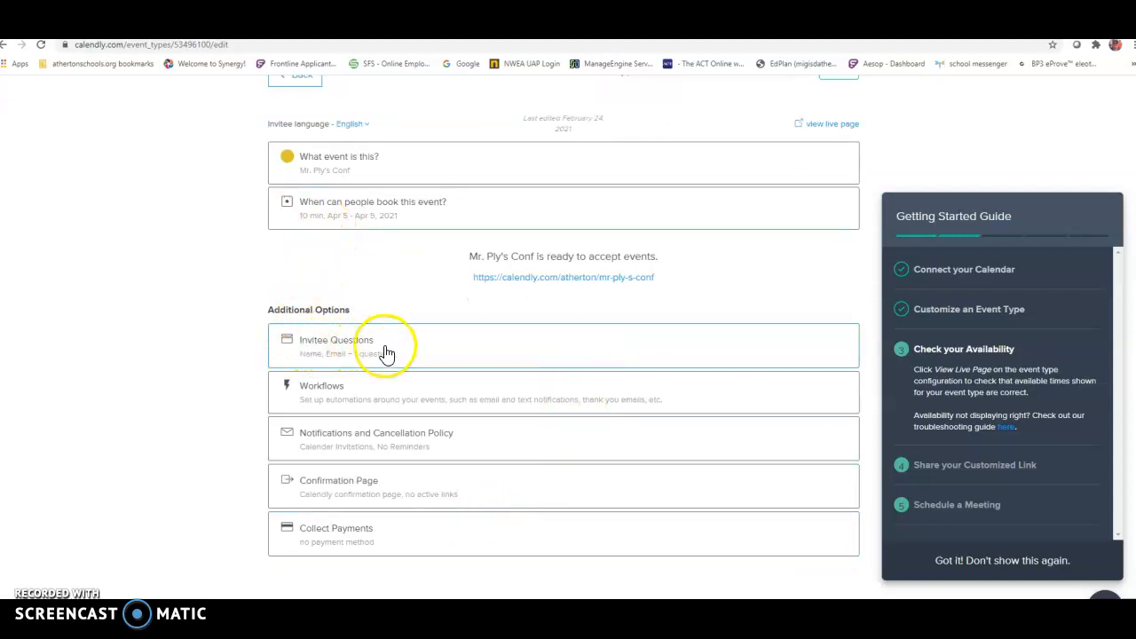
Step: In the invitee questions, replace the meeting-preparation question with "Child's name", make it required and apply the change
click(313, 347)
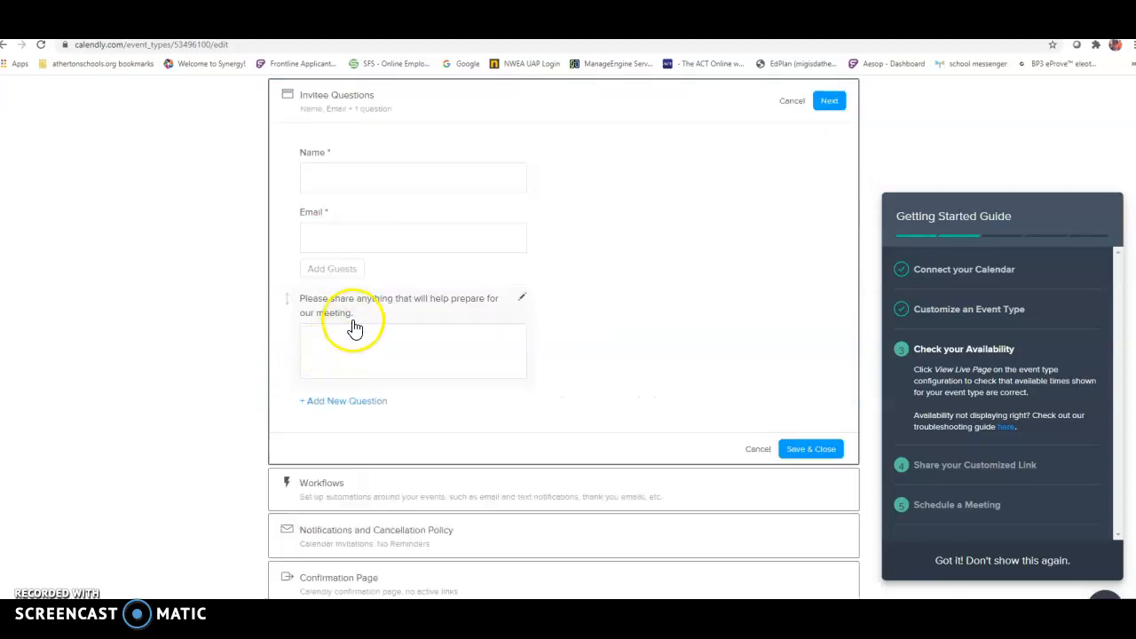
click(357, 236)
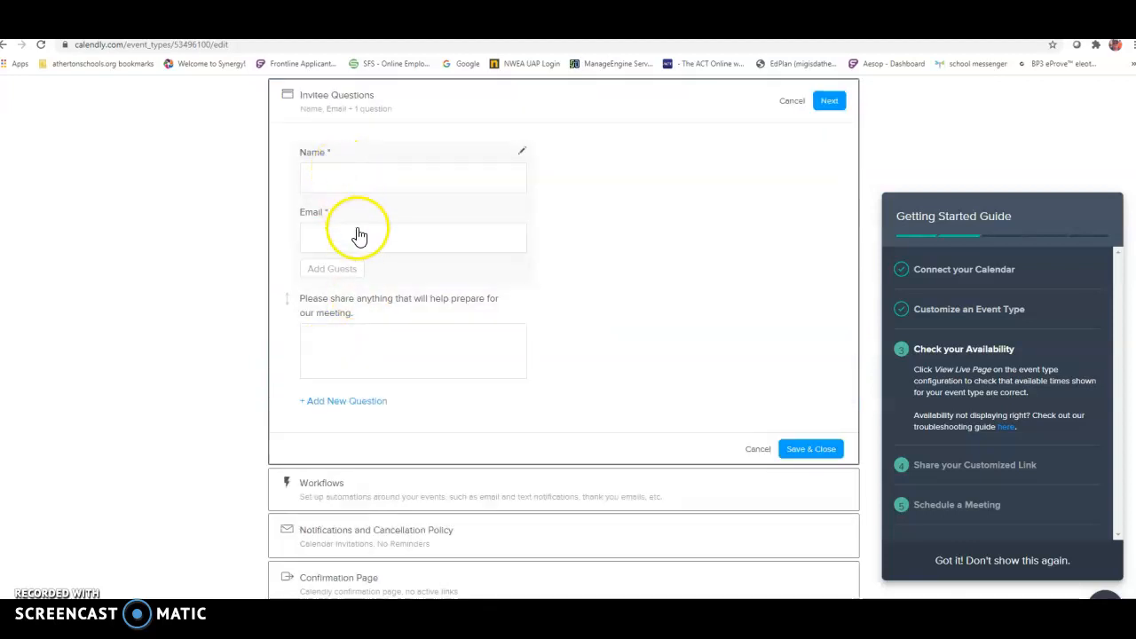
click(347, 371)
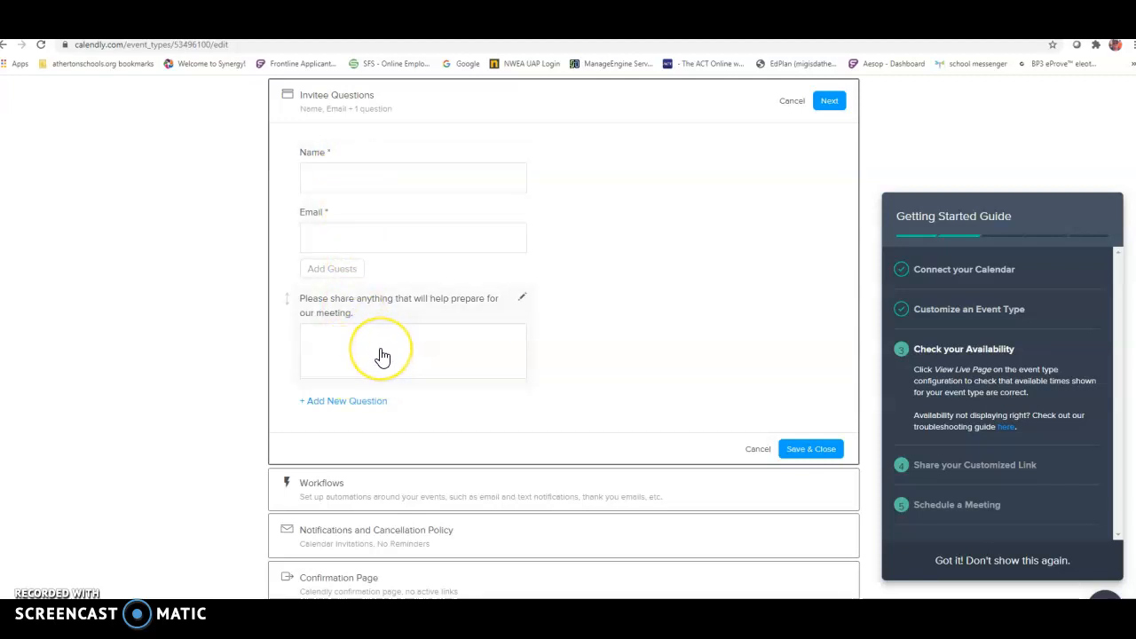
click(376, 364)
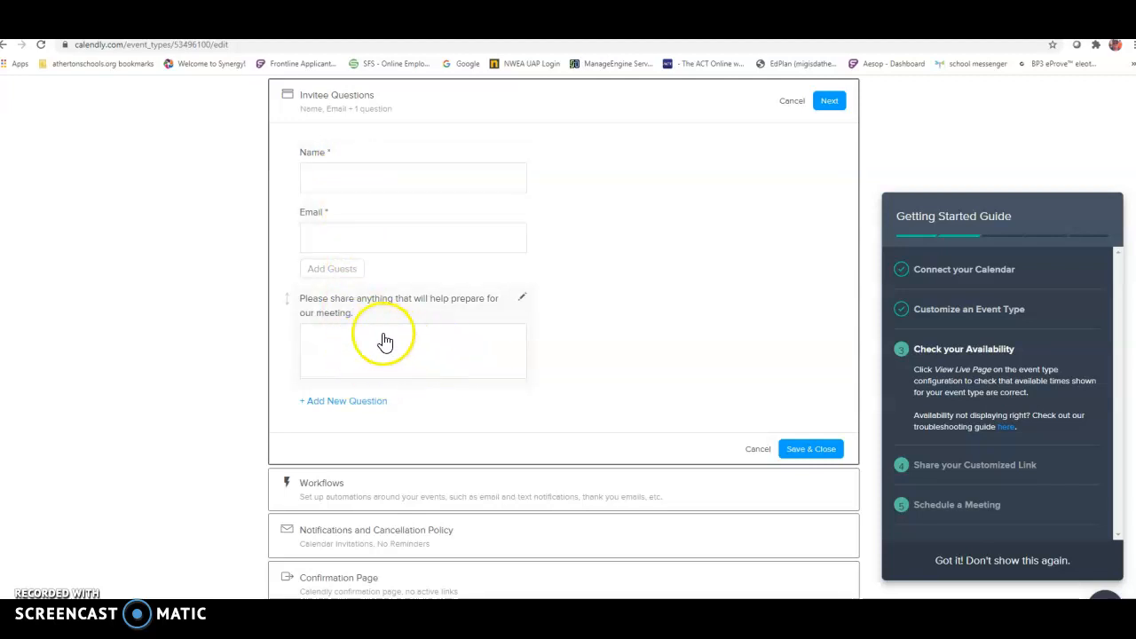
click(379, 352)
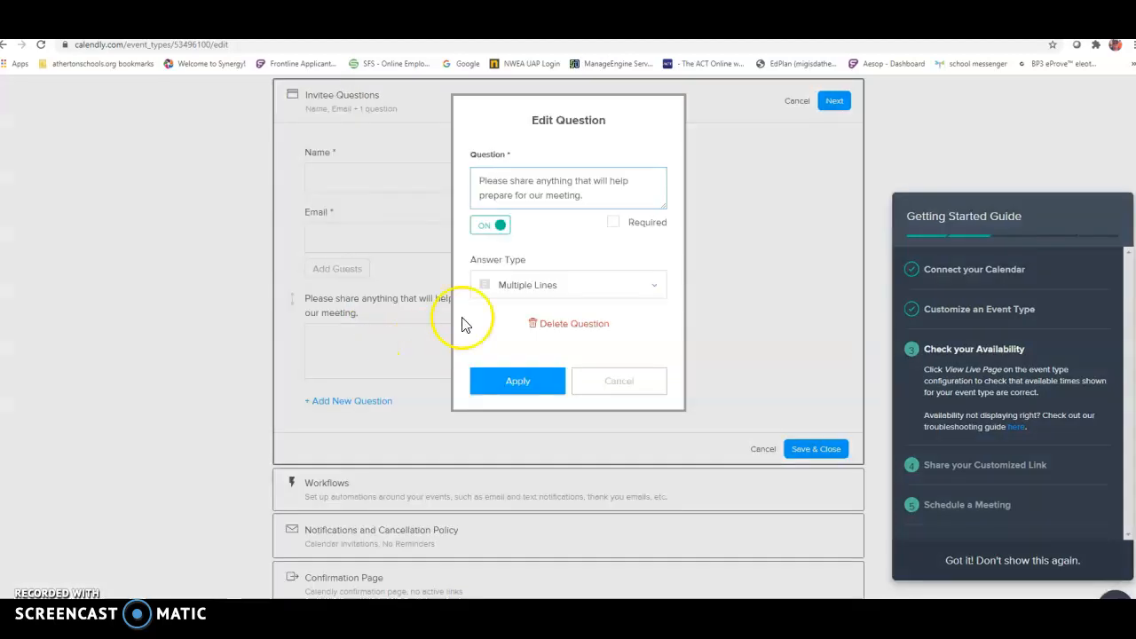
drag(598, 199, 468, 187)
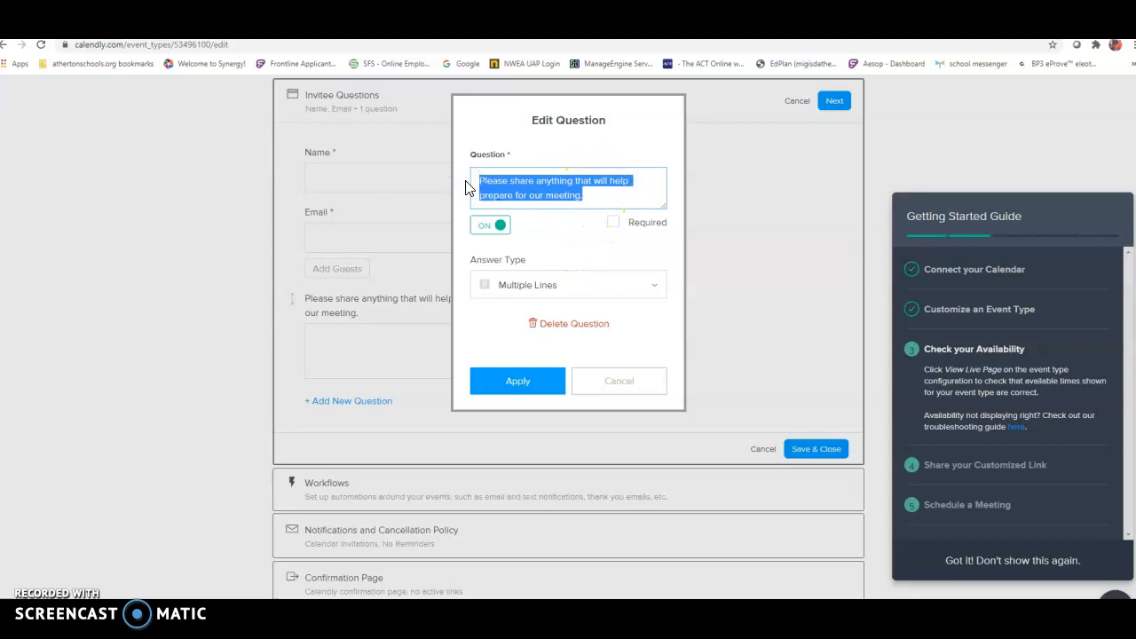
text(Child's name)
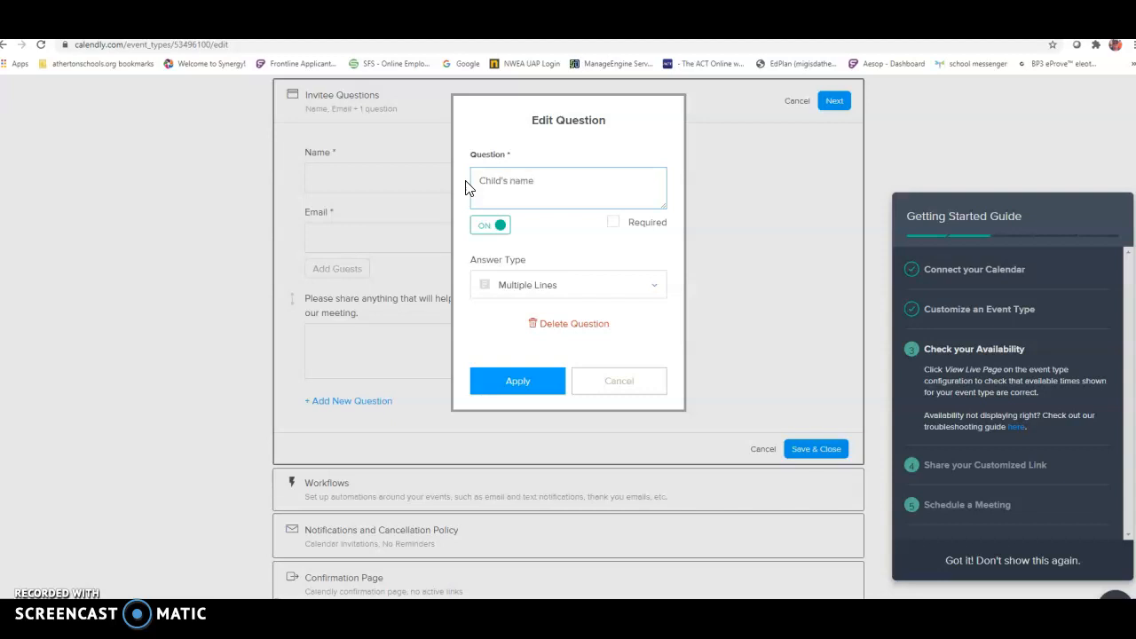
click(613, 223)
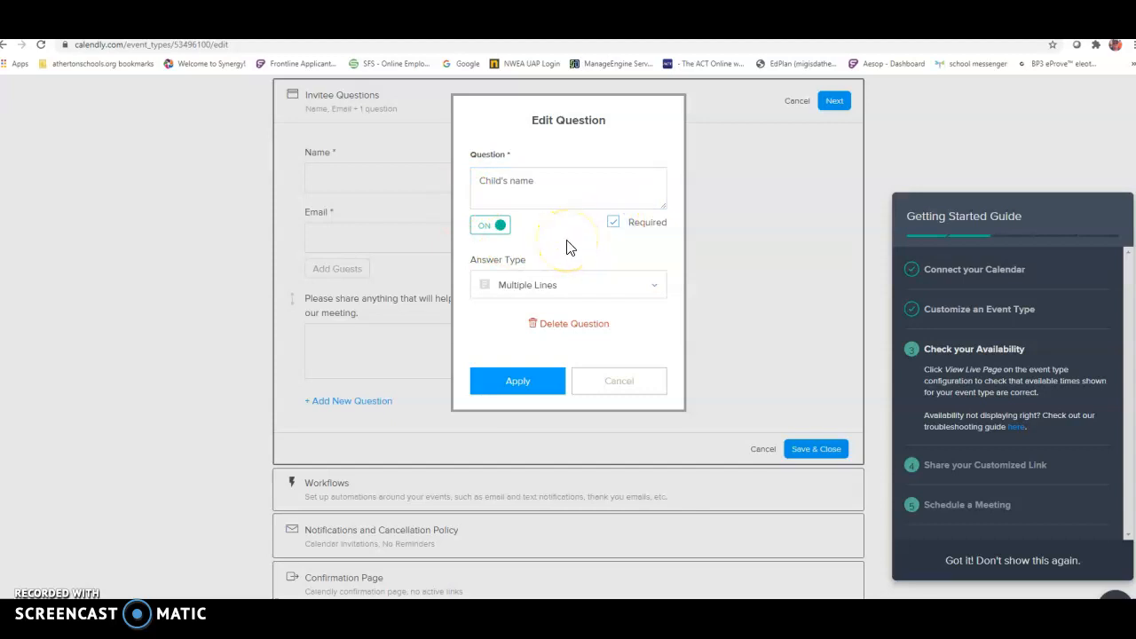
click(518, 383)
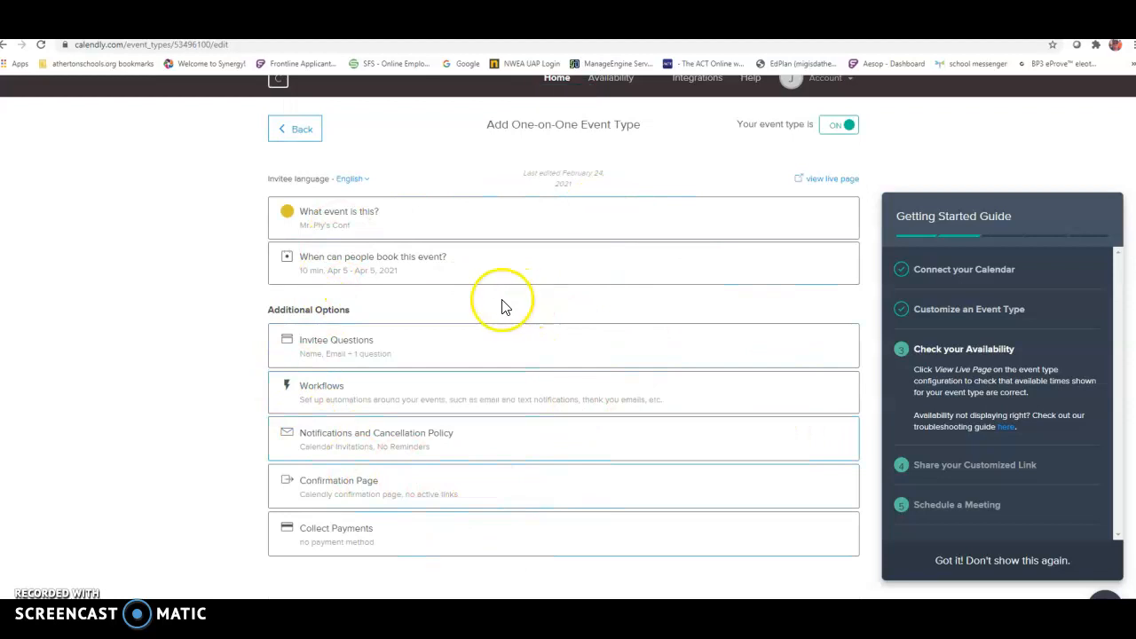
Step: Return to the event types overview, check the conference's live booking page for the April 5 time slots, and close that page
scroll(477, 291, up, 1)
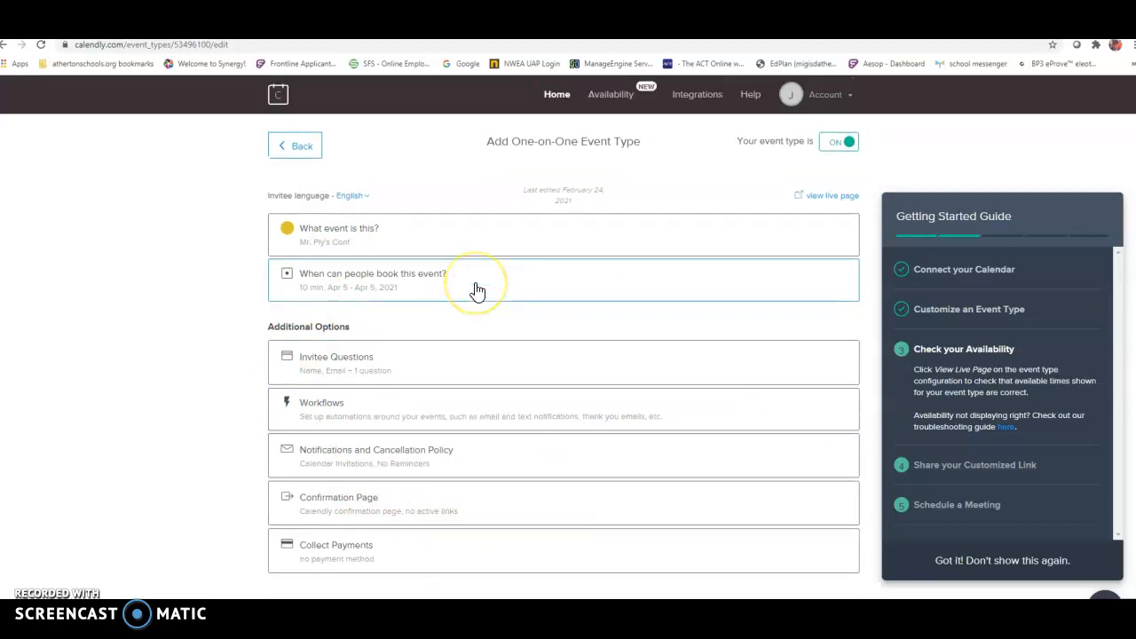
click(277, 97)
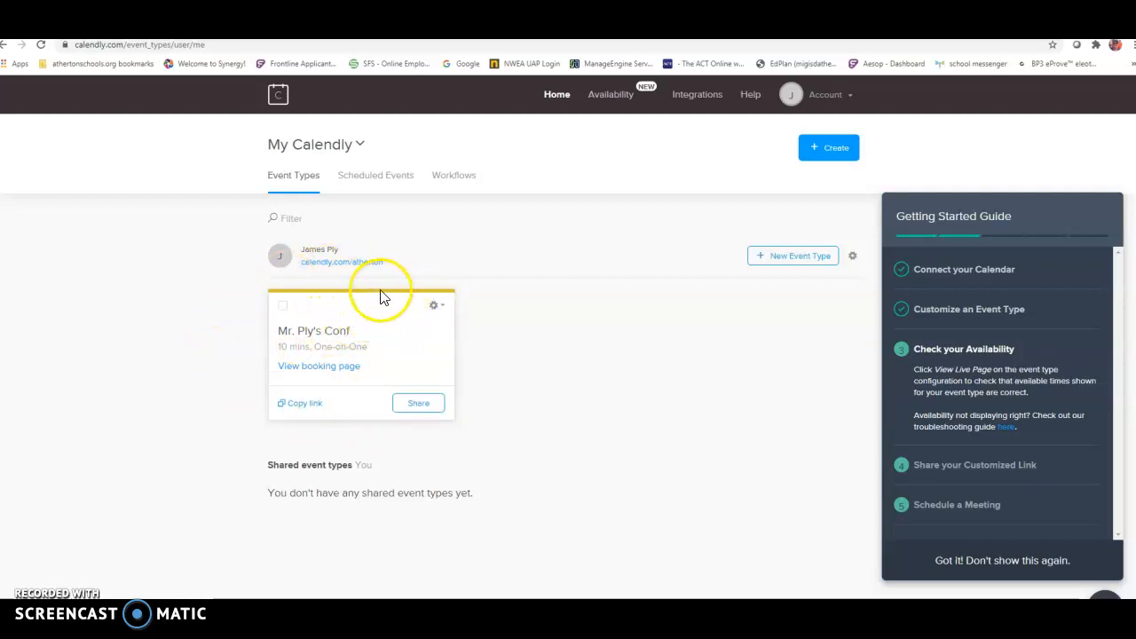
click(326, 371)
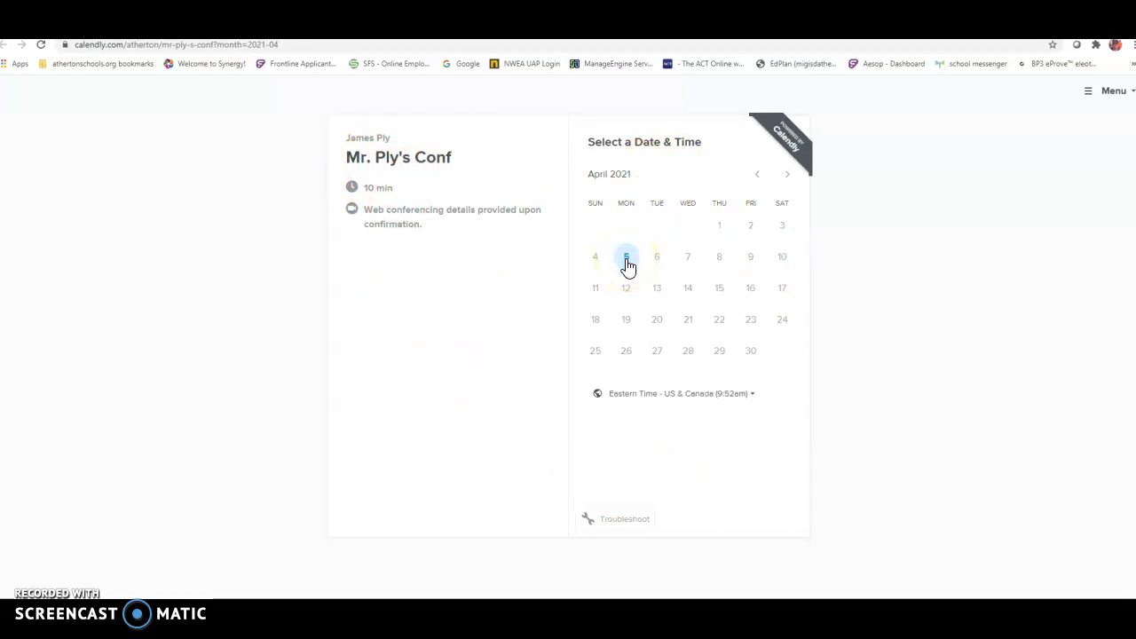
click(627, 259)
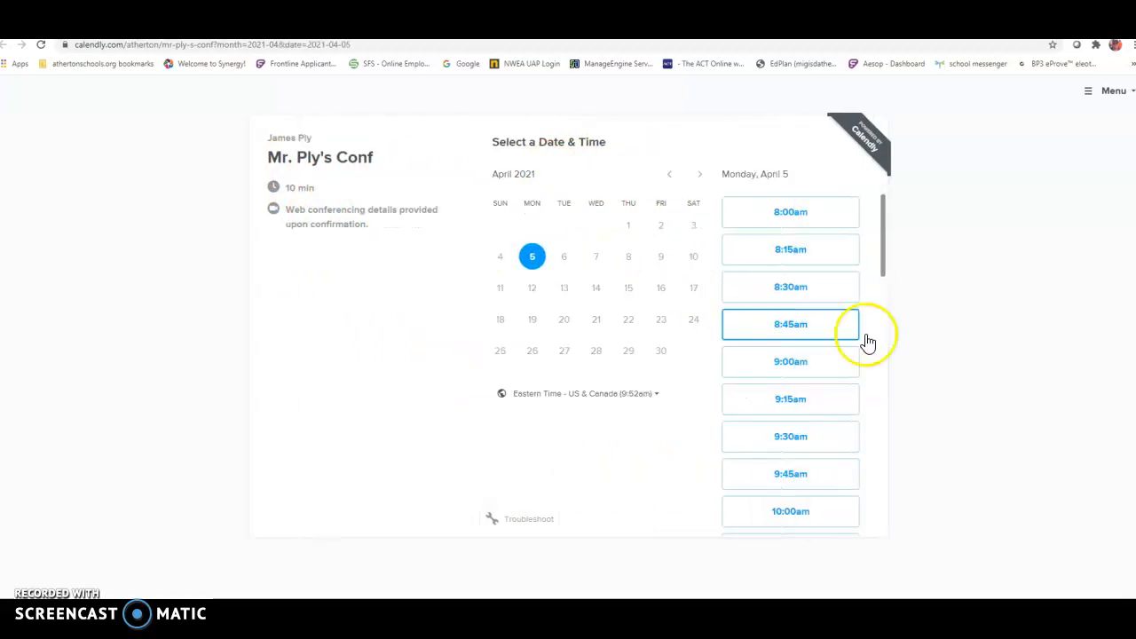
mouse_move(883, 219)
mouse_down()
mouse_move(865, 355)
mouse_move(886, 488)
mouse_move(897, 205)
mouse_up()
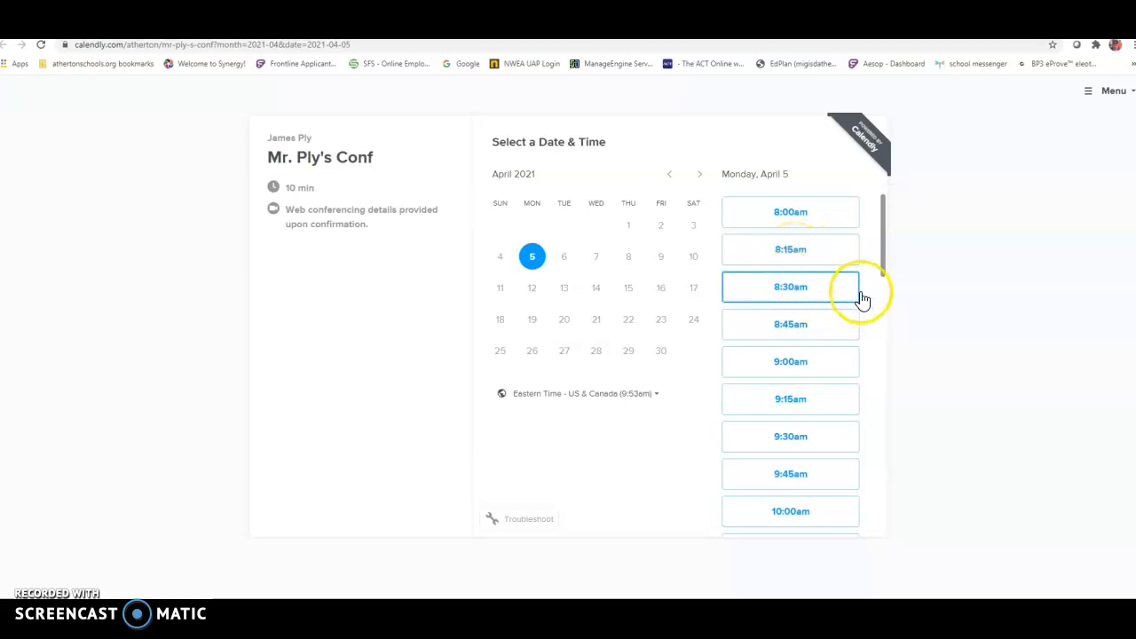
mouse_move(886, 238)
mouse_down()
mouse_move(887, 525)
mouse_move(886, 224)
mouse_up()
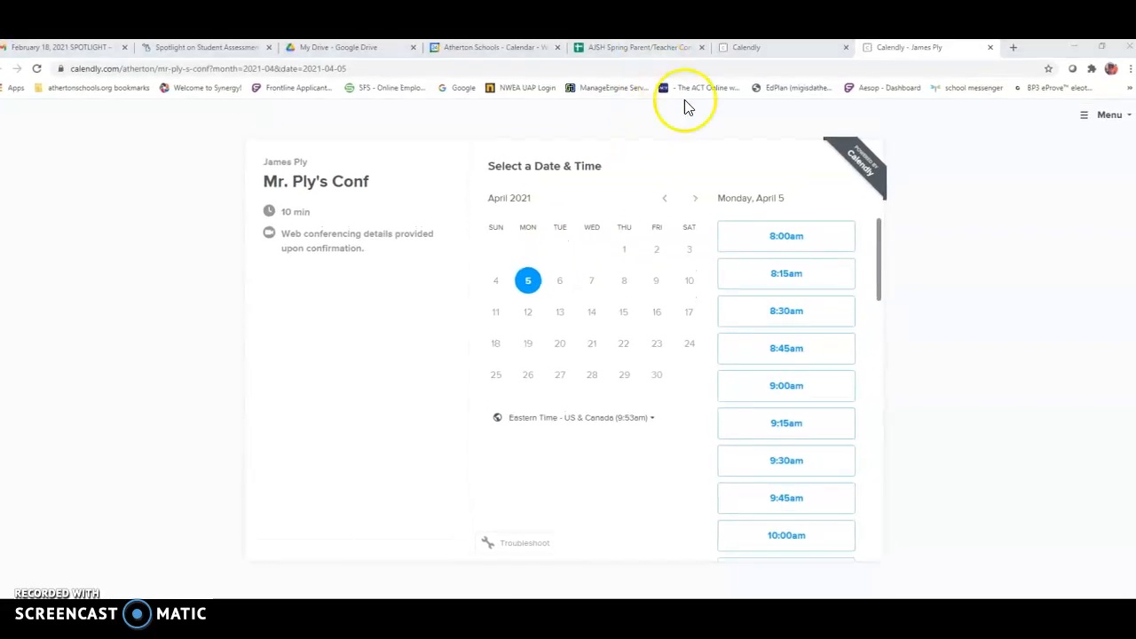
click(991, 48)
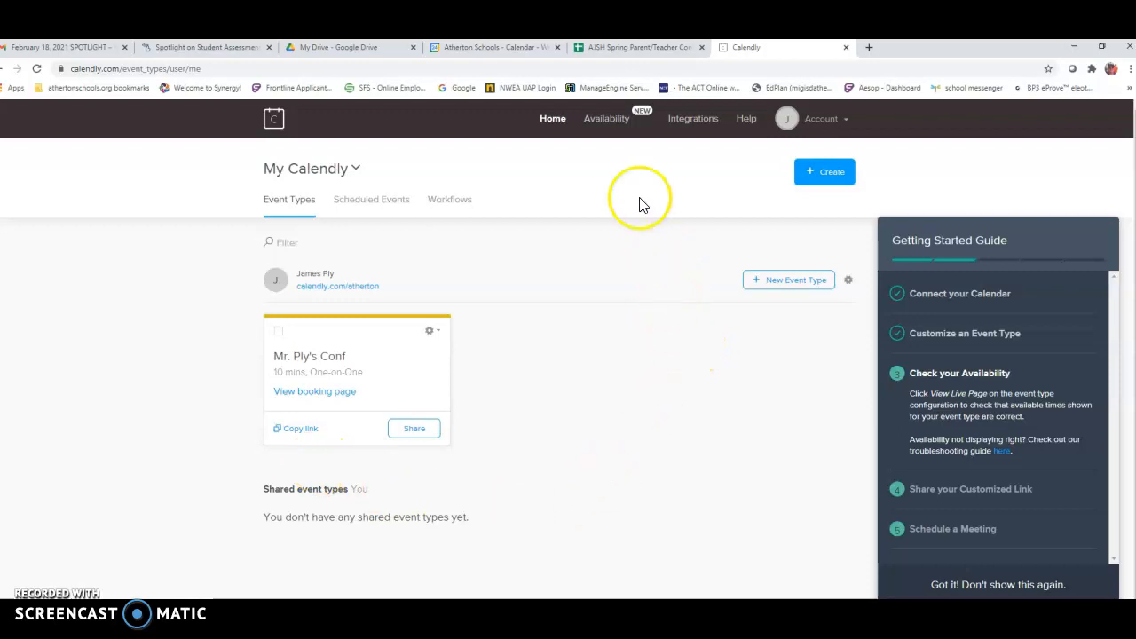
Step: Switch to the AJSH Spring Parent/Teacher Conferences spreadsheet and examine the teacher list, the Click Link to Select Time column and the Zoom links
click(629, 48)
scroll(671, 373, up, 5)
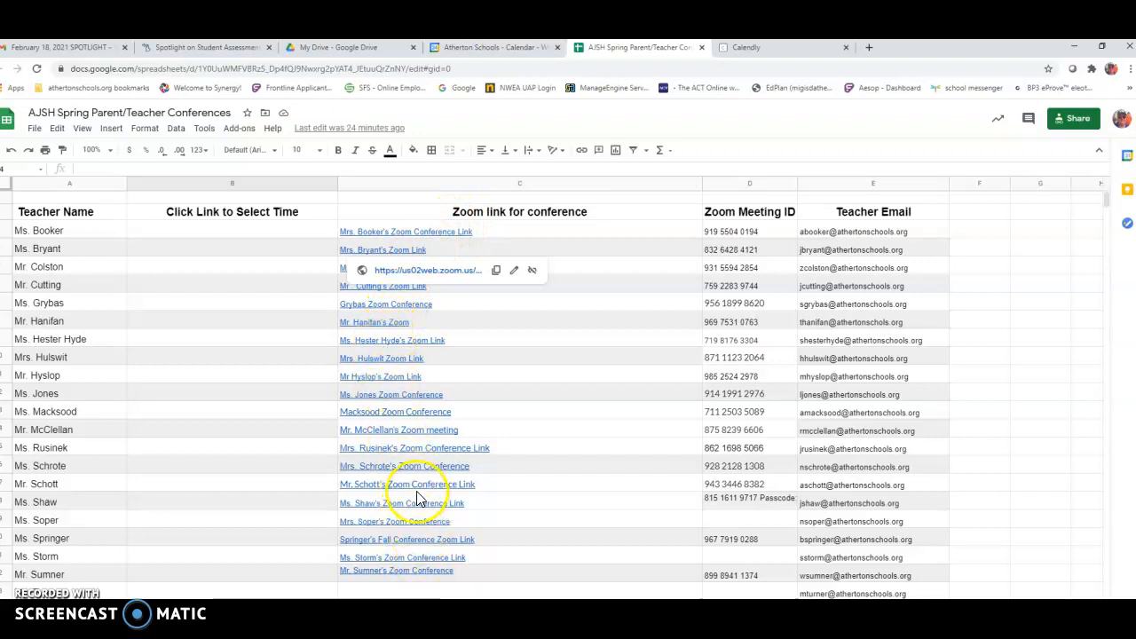
mouse_move(417, 342)
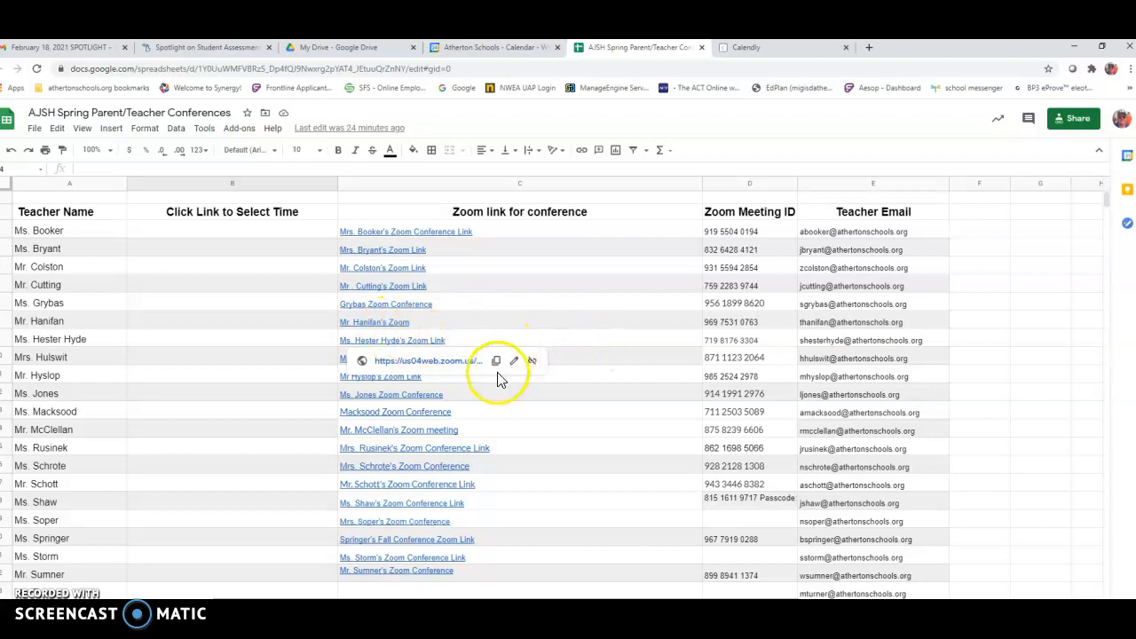
scroll(520, 500, down, 1)
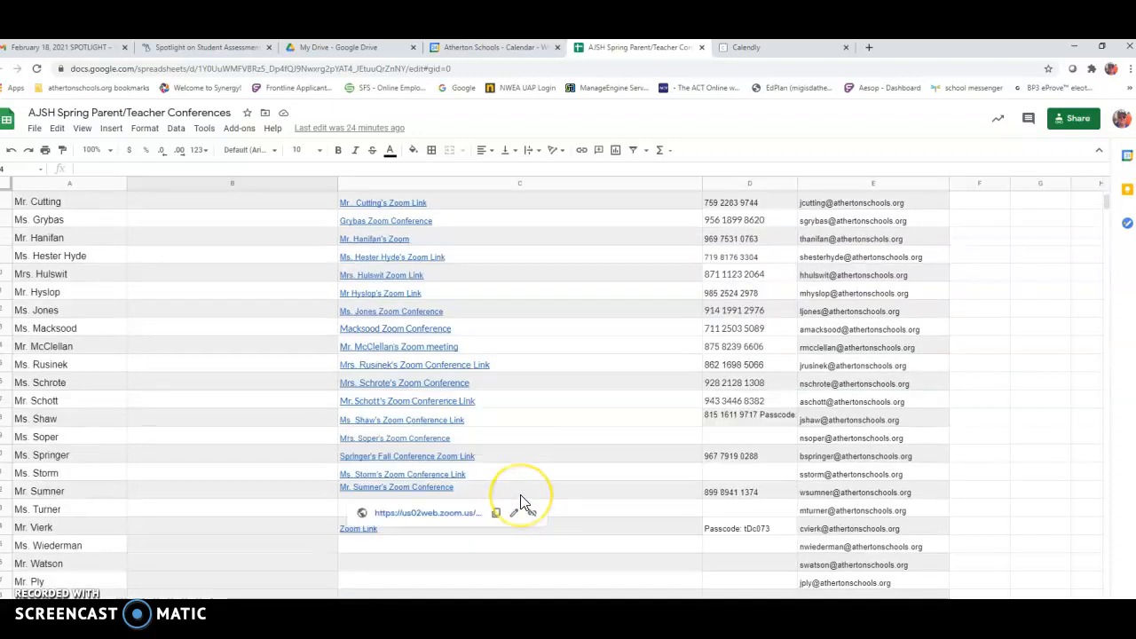
scroll(521, 500, down, 1)
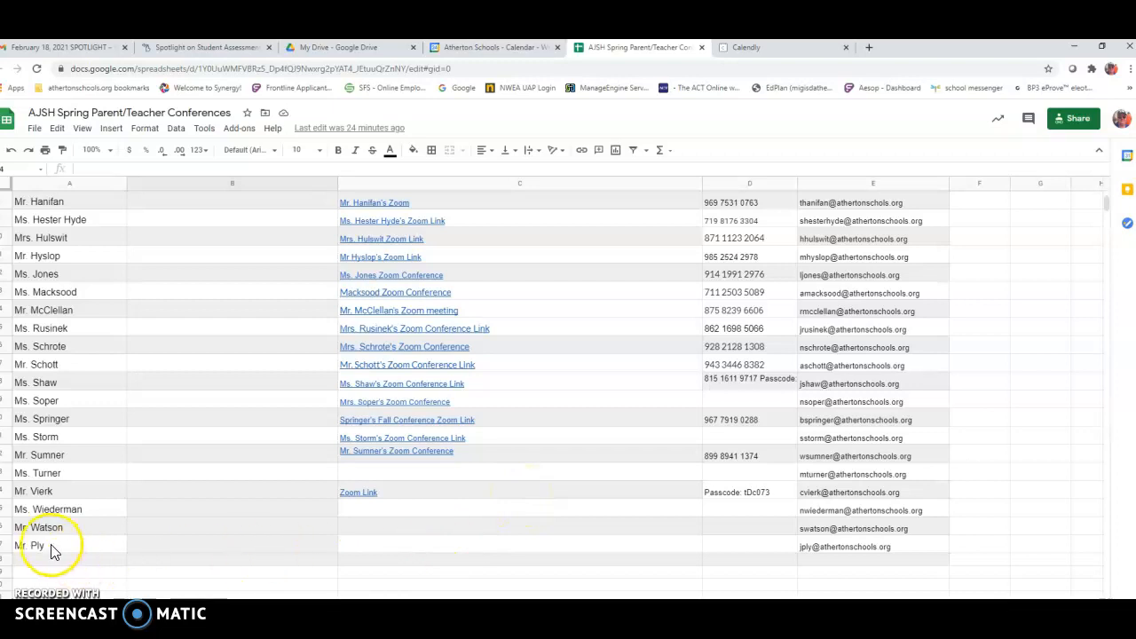
scroll(228, 532, up, 3)
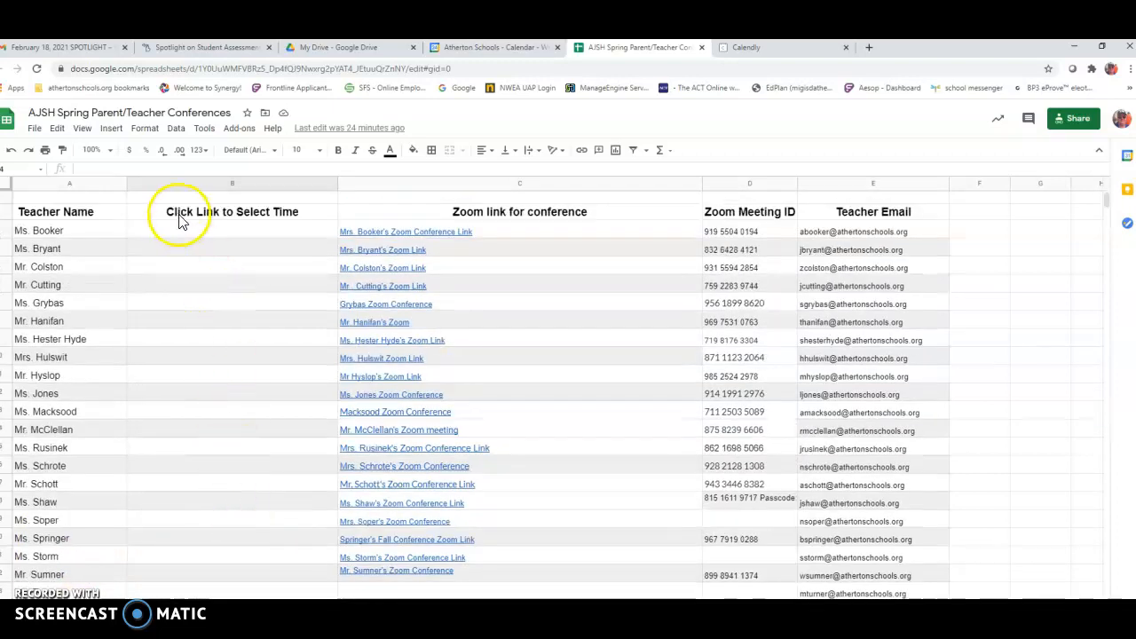
scroll(240, 366, down, 1)
scroll(238, 367, down, 4)
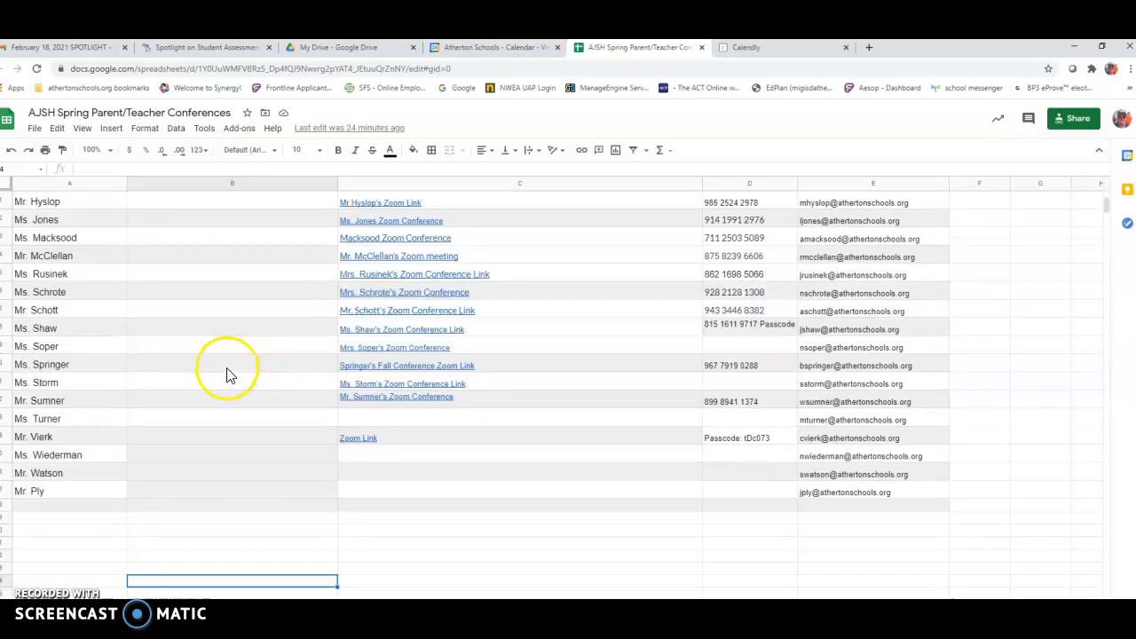
Step: In the last teacher's Click Link to Select Time cell, insert the copied Calendly booking URL, labelled with the teacher's name and "Sign Up Link"
click(185, 493)
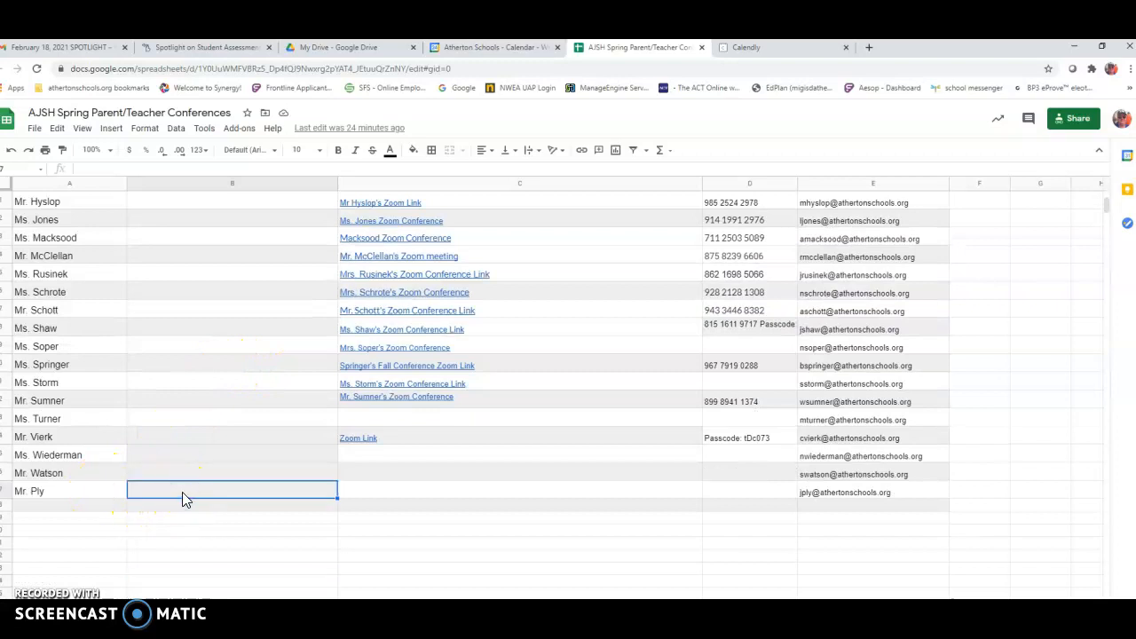
right_click(182, 492)
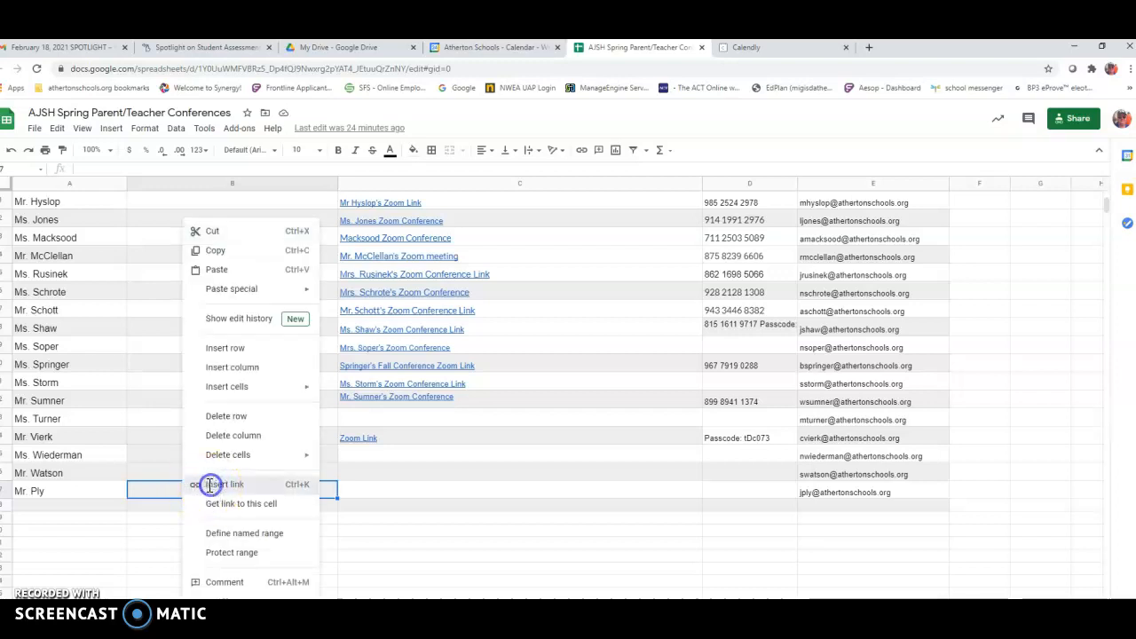
click(210, 485)
click(164, 512)
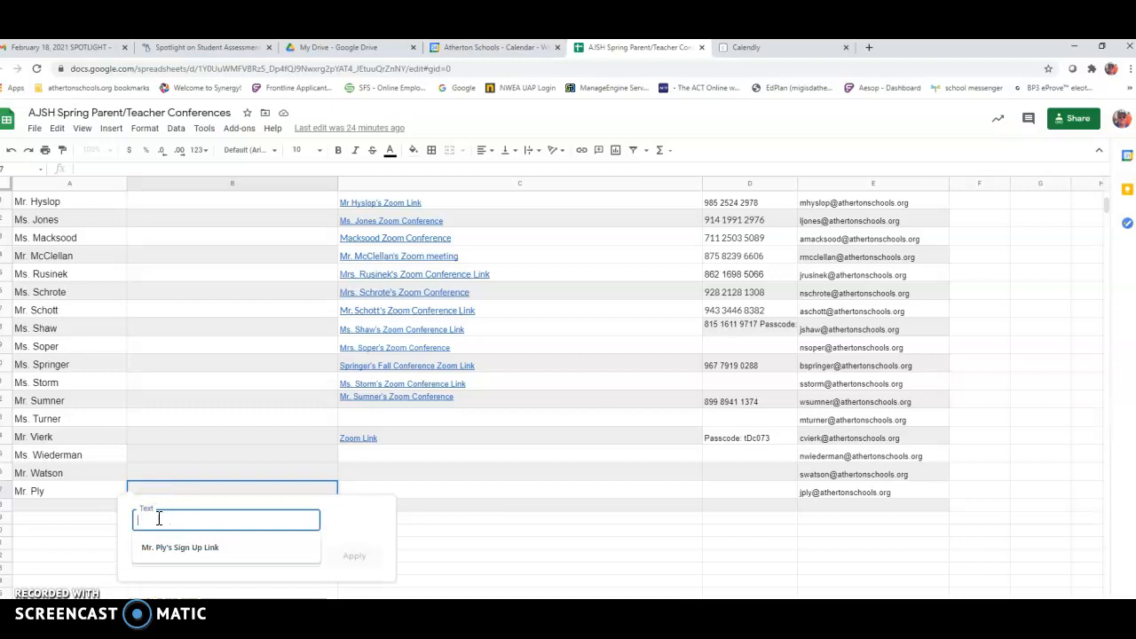
click(164, 548)
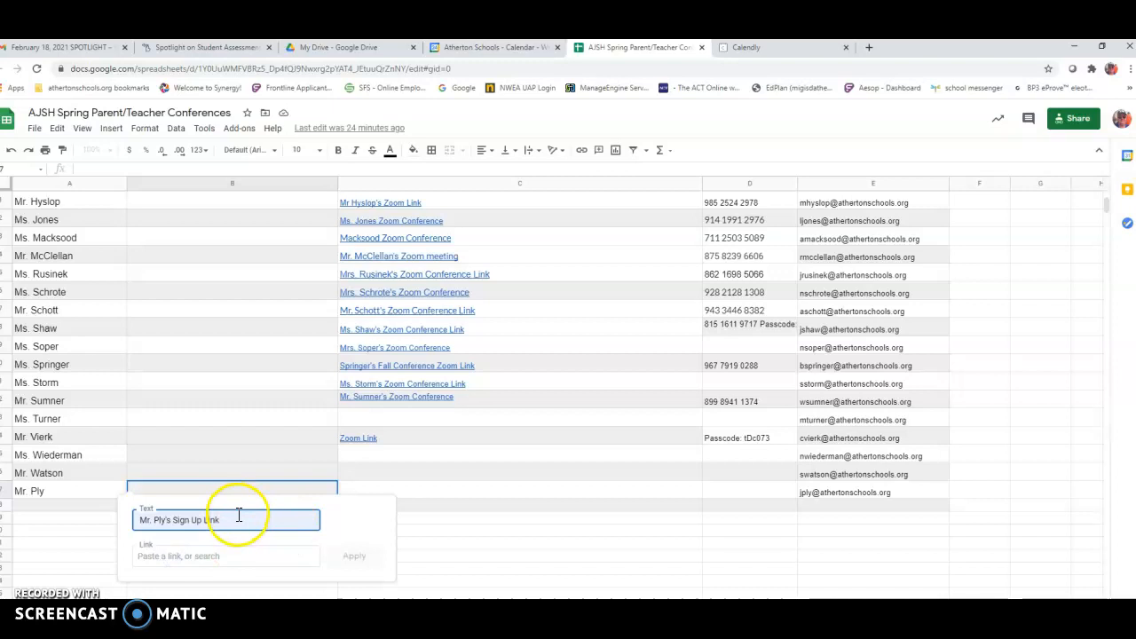
click(190, 557)
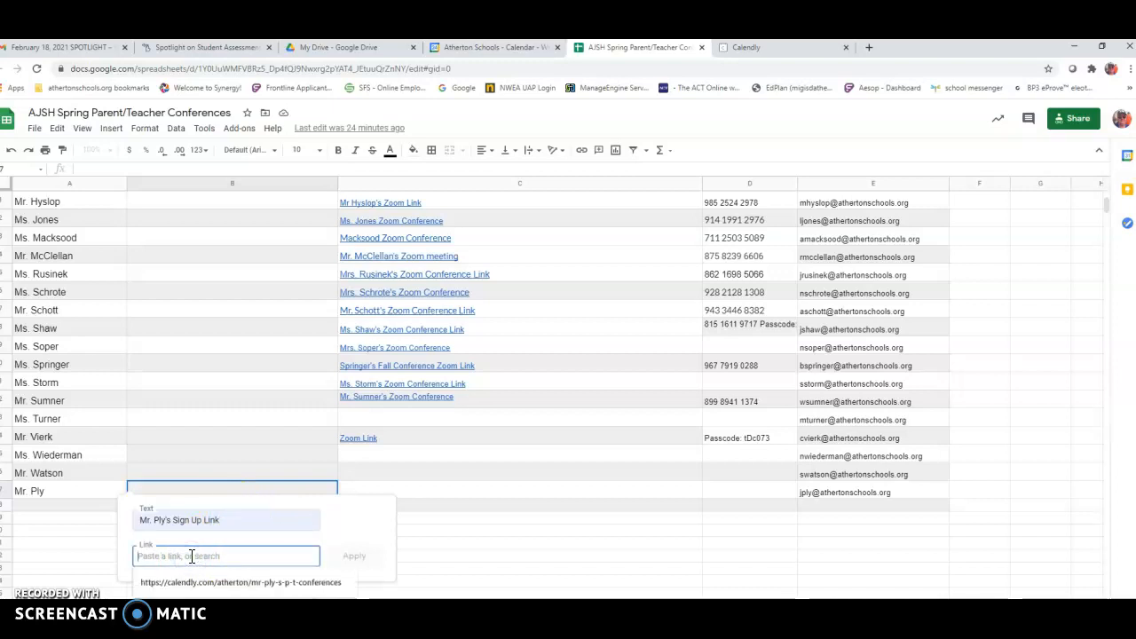
key(ctrl+v)
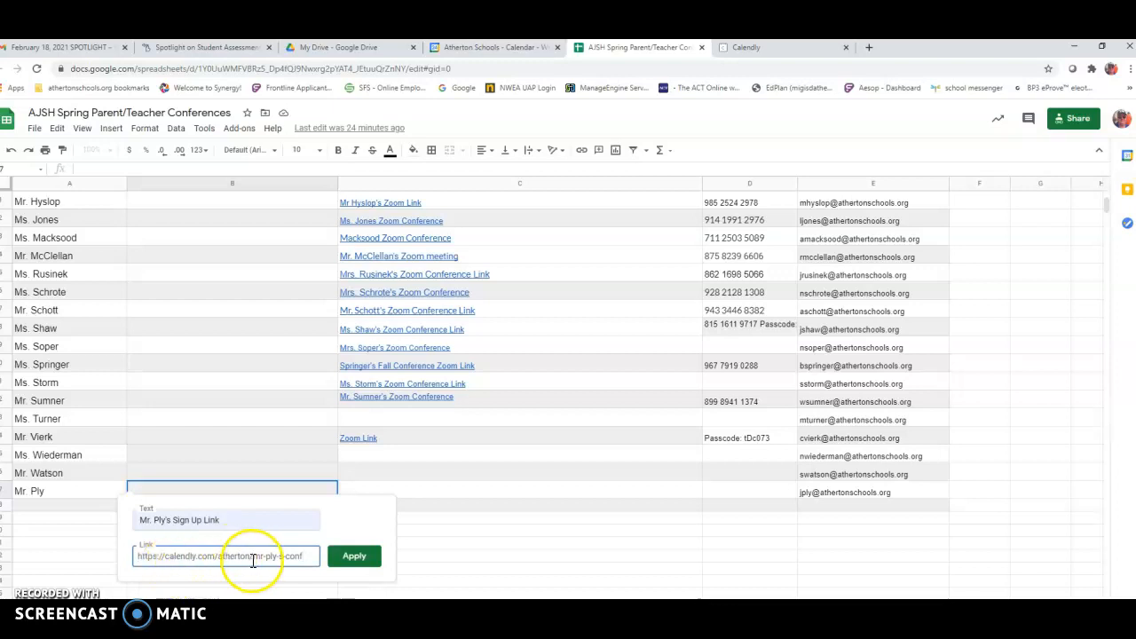
click(353, 558)
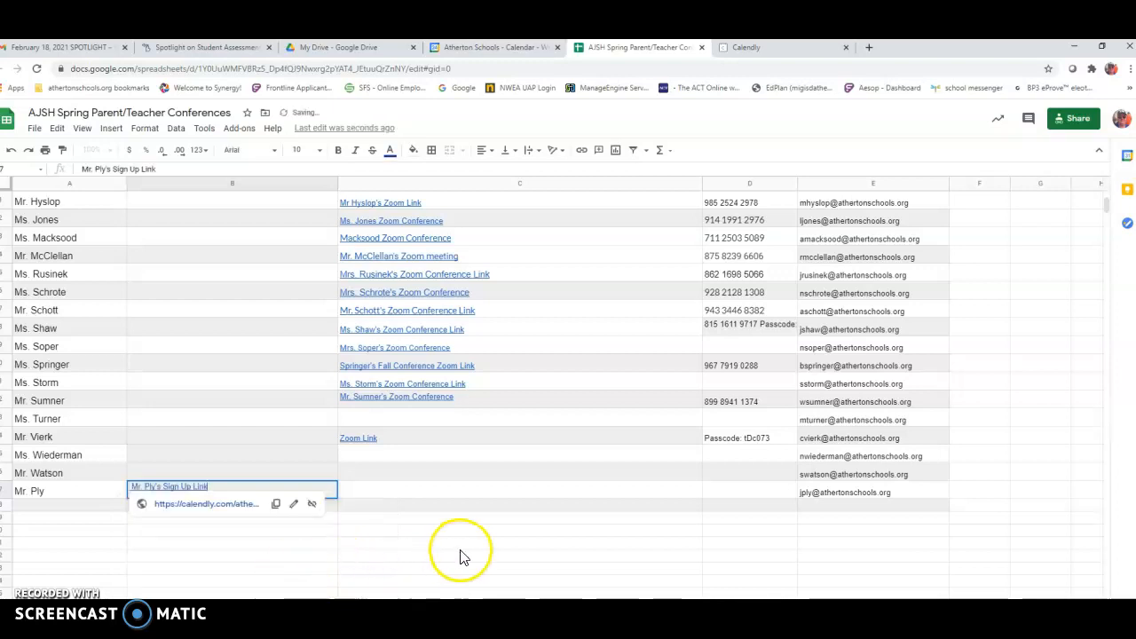
drag(461, 554, 460, 544)
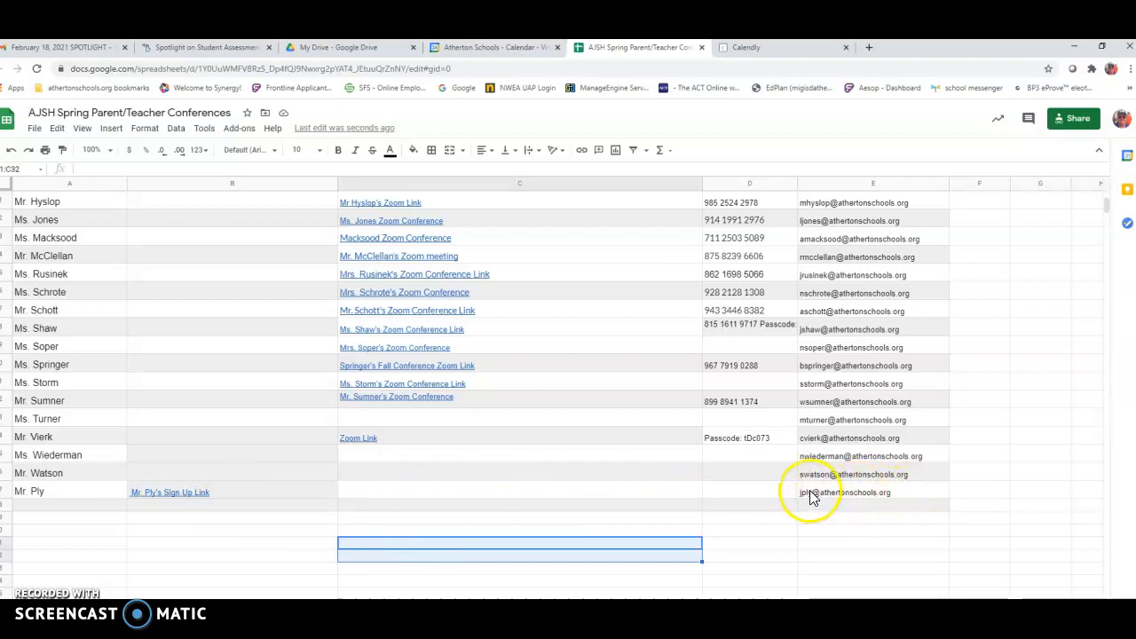
Step: Test the last teacher's sign-up link by opening its Calendly booking page, and close that page to return to the spreadsheet
mouse_move(812, 498)
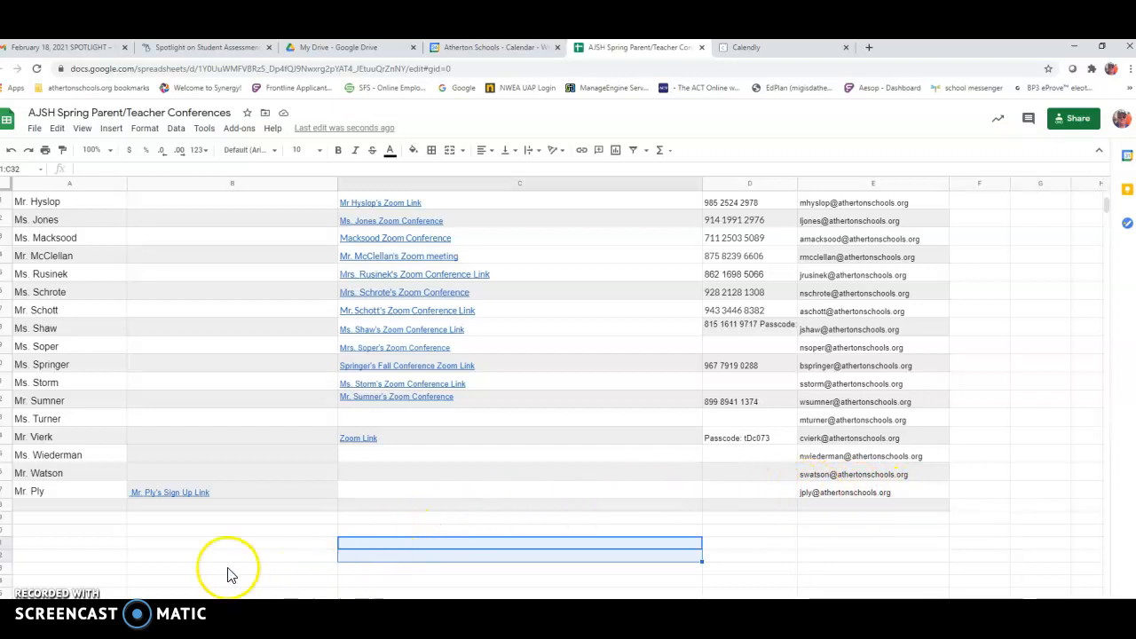
mouse_move(166, 501)
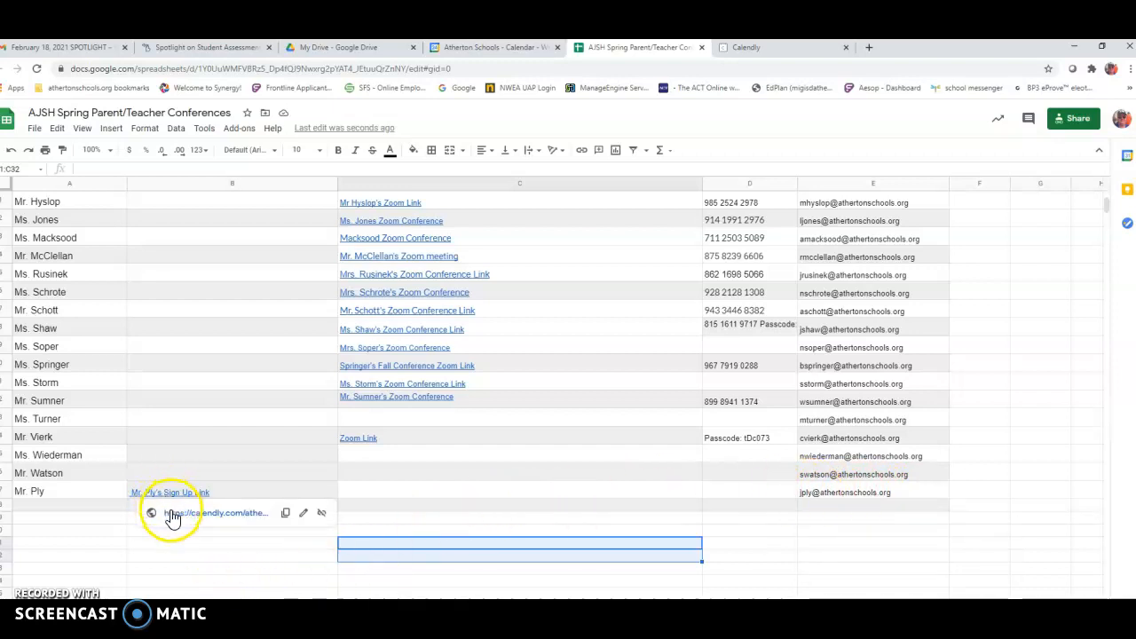
click(174, 513)
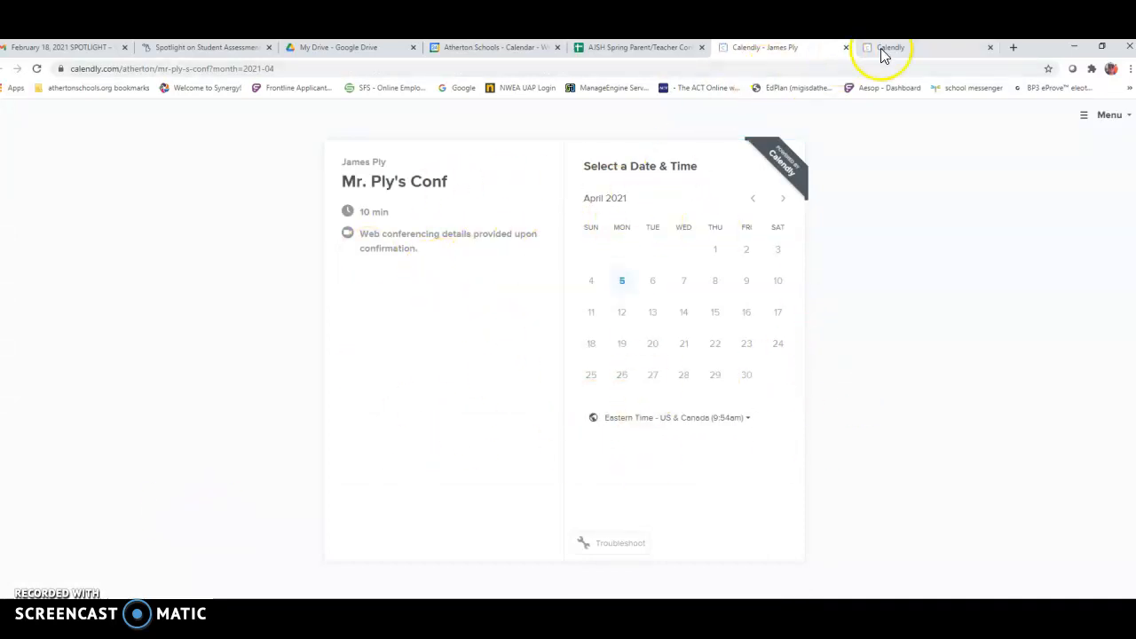
click(846, 48)
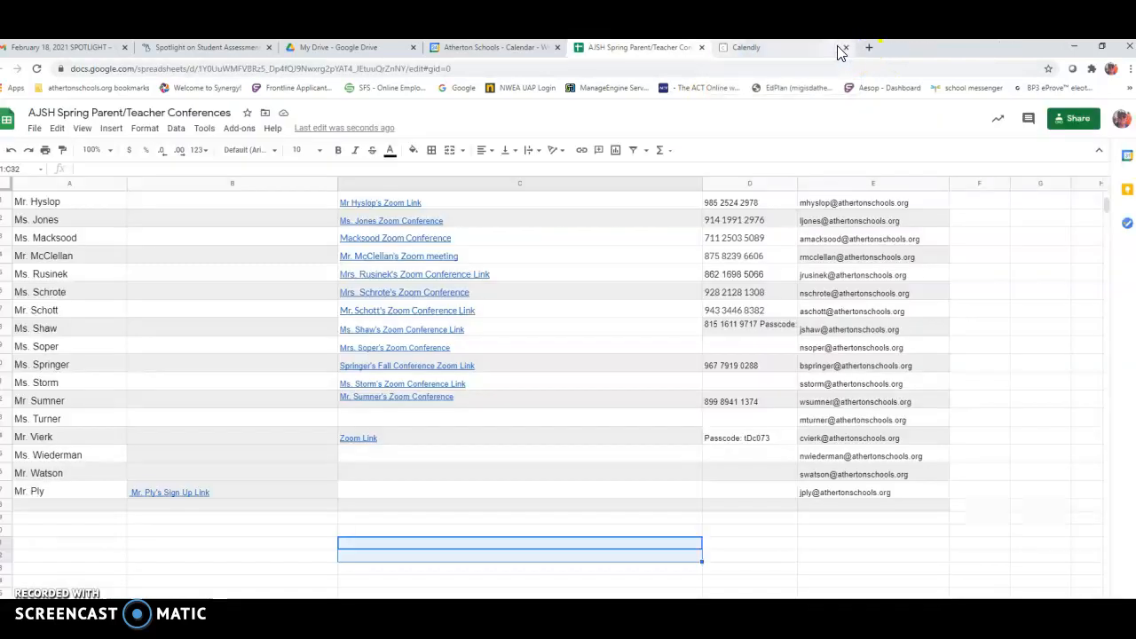